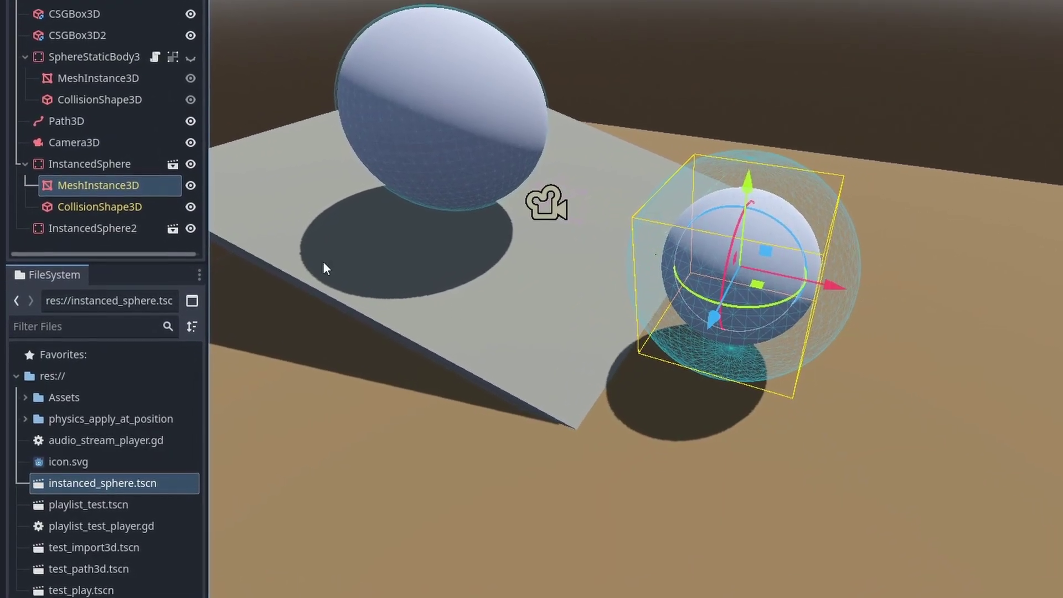
Step: Apply the InstancedSphere instance's changes to its base scene and confirm
{"action": "left_click", "coordinate": [131, 163]}
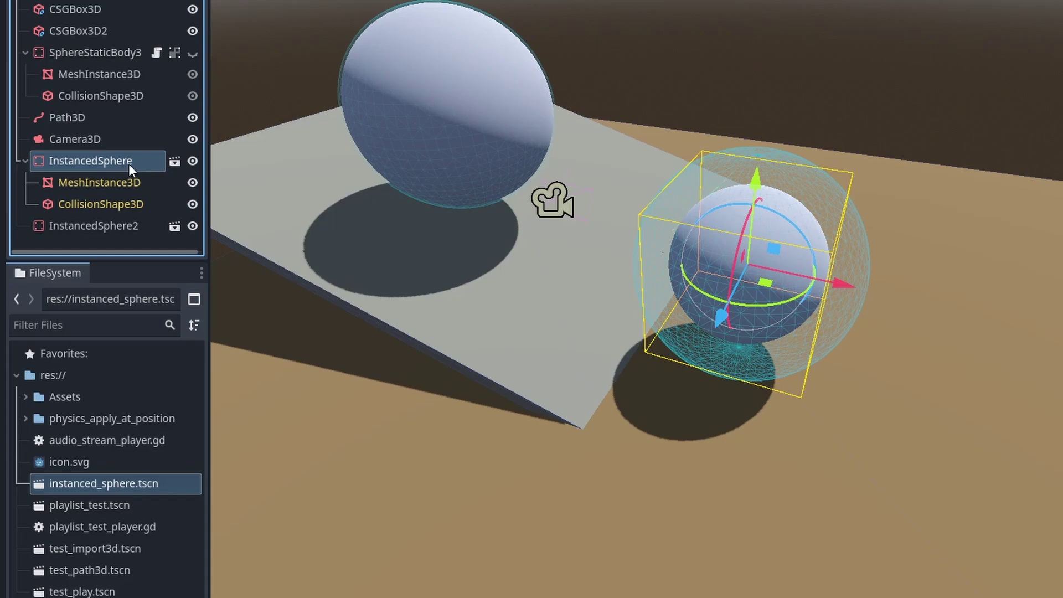
{"action": "right_click", "coordinate": [131, 164]}
{"action": "left_click", "coordinate": [277, 516]}
{"action": "left_click", "coordinate": [412, 269]}
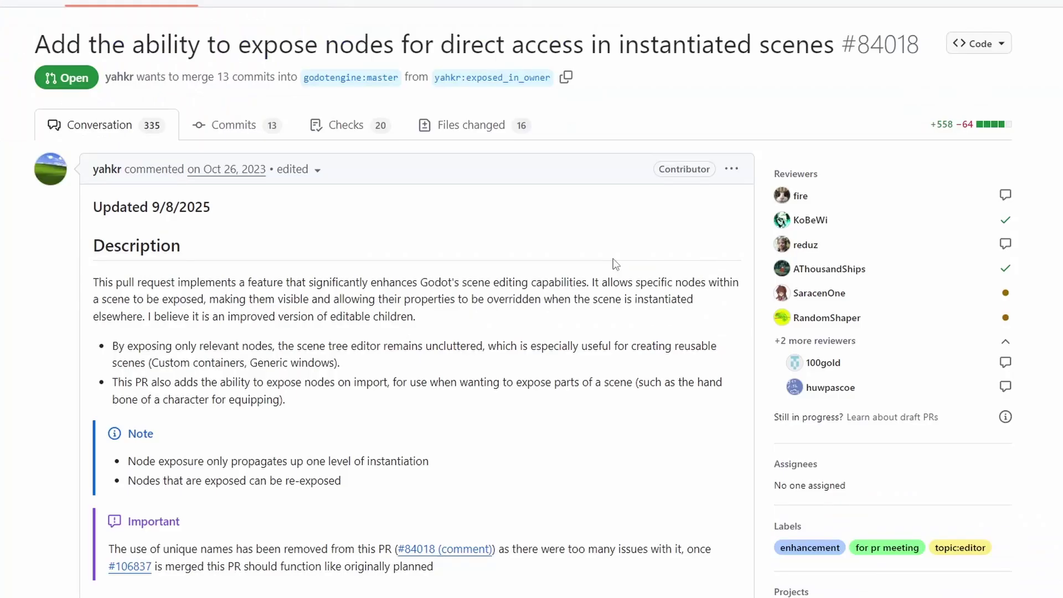
Step: Expand PR #84018's Example 1 section and scroll through its screenshots
{"action": "scroll", "coordinate": [614, 264], "scroll_direction": "down", "scroll_amount": 5}
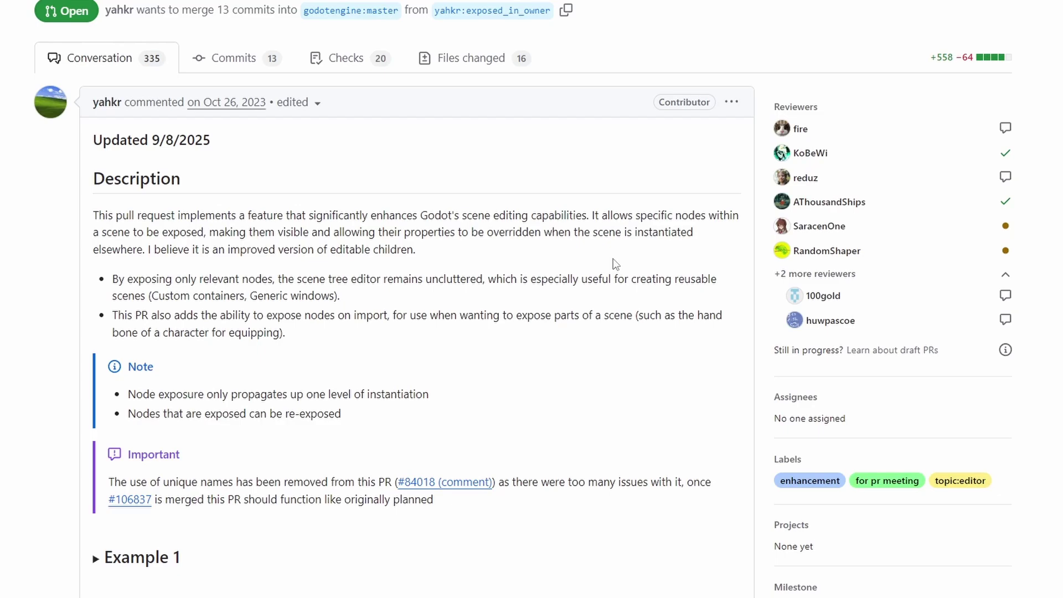
{"action": "left_click", "coordinate": [154, 355]}
{"action": "scroll", "coordinate": [428, 359], "scroll_direction": "down", "scroll_amount": 6}
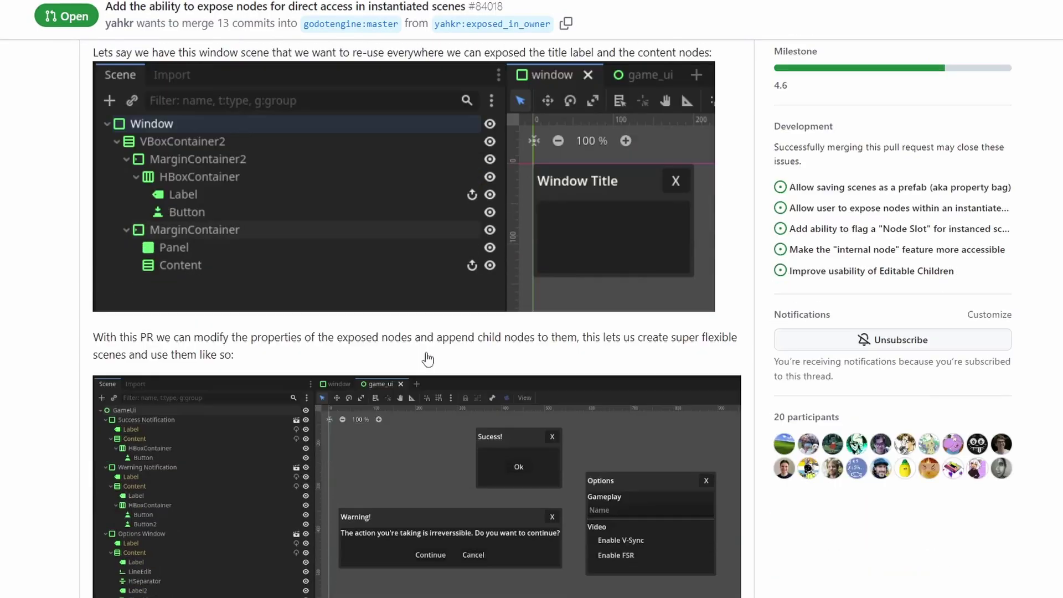
{"action": "scroll", "coordinate": [538, 340], "scroll_direction": "down", "scroll_amount": 8}
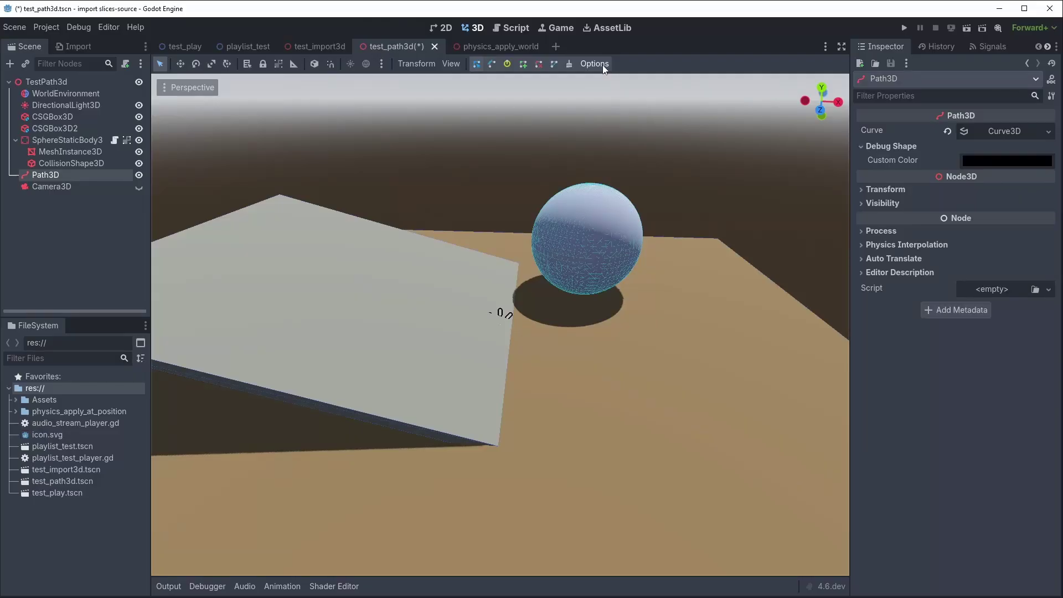
Step: Enable Snap to Colliders for path points, orbit the view, and switch to curve point editing
{"action": "left_click", "coordinate": [602, 65]}
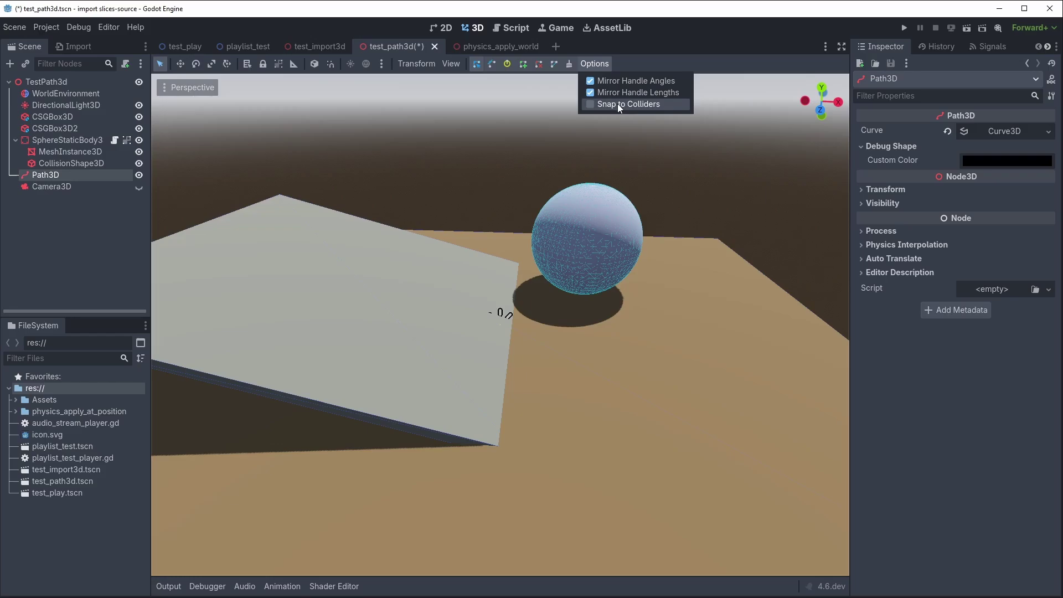
{"action": "left_click", "coordinate": [616, 103]}
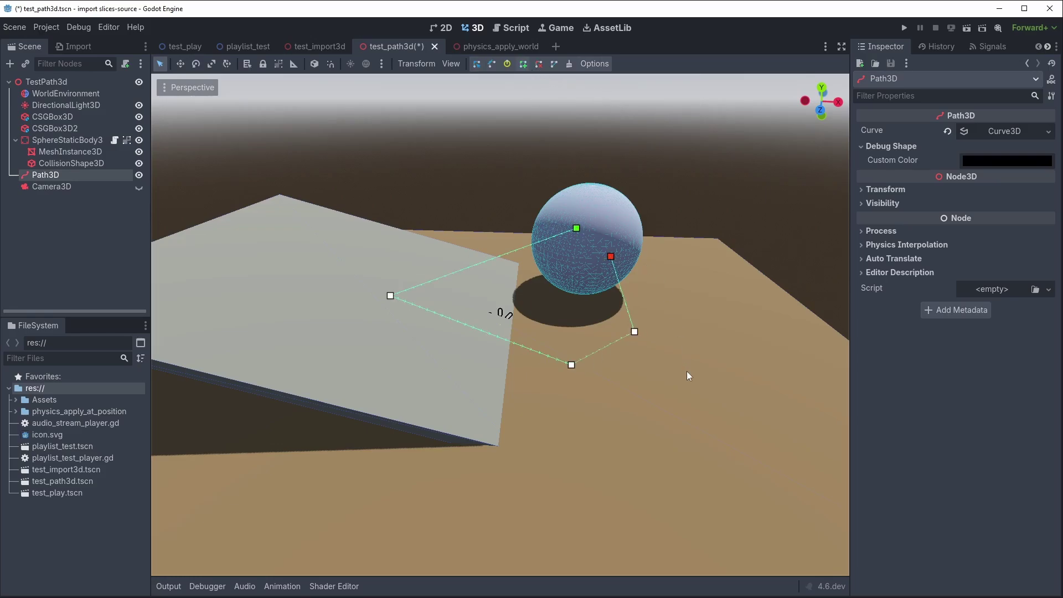
{"action": "middle_click_drag", "start_coordinate": [686, 371], "coordinate": [659, 341]}
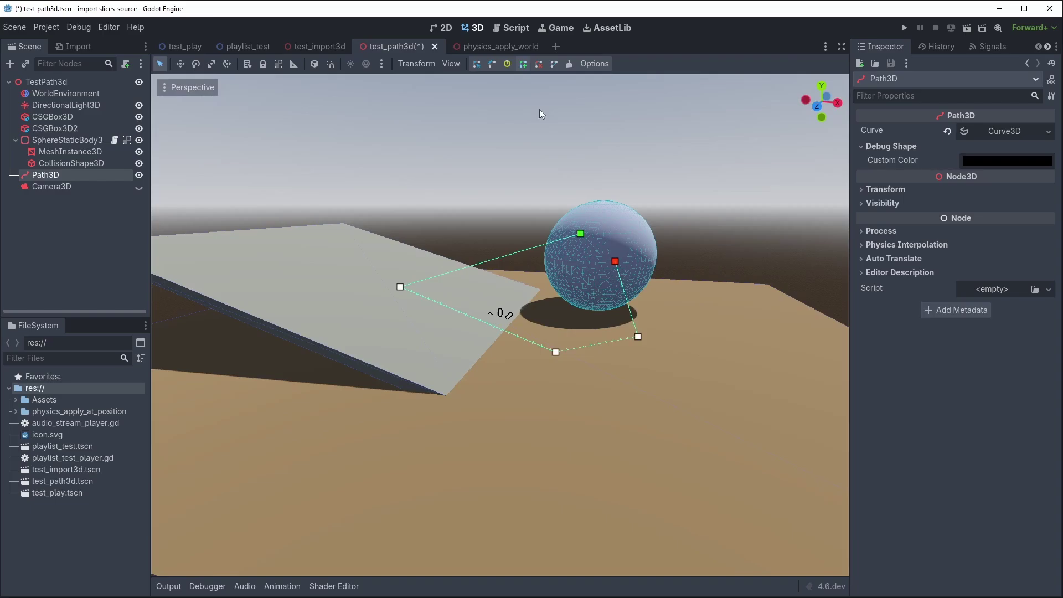
{"action": "left_click", "coordinate": [491, 68]}
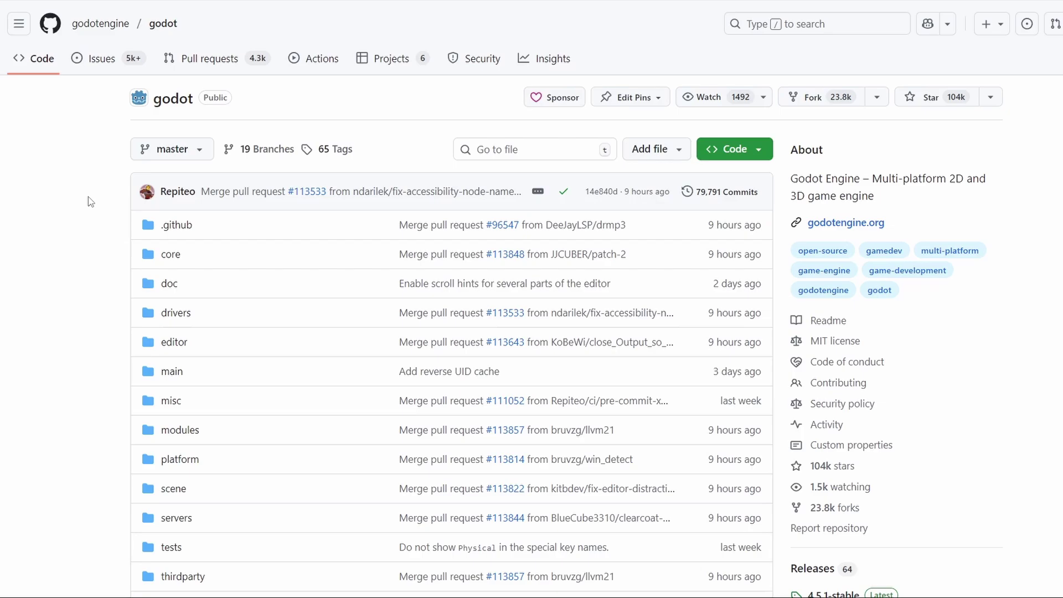
Step: Open the 'Fix storage scope for the obb directory' Actions run and locate its windows-editor artifact
{"action": "left_click", "coordinate": [310, 67]}
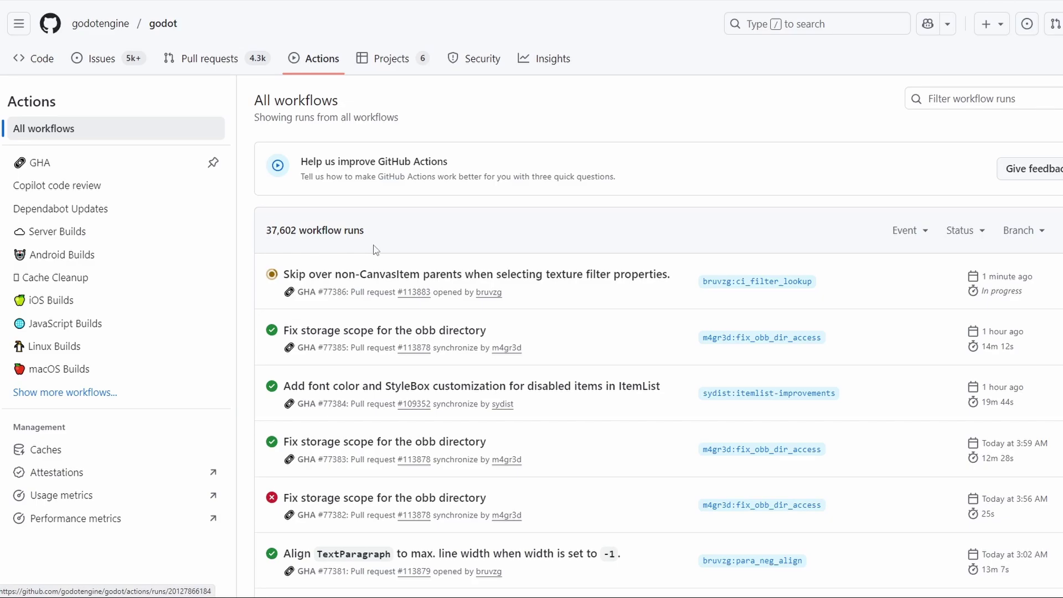
{"action": "left_click", "coordinate": [305, 331]}
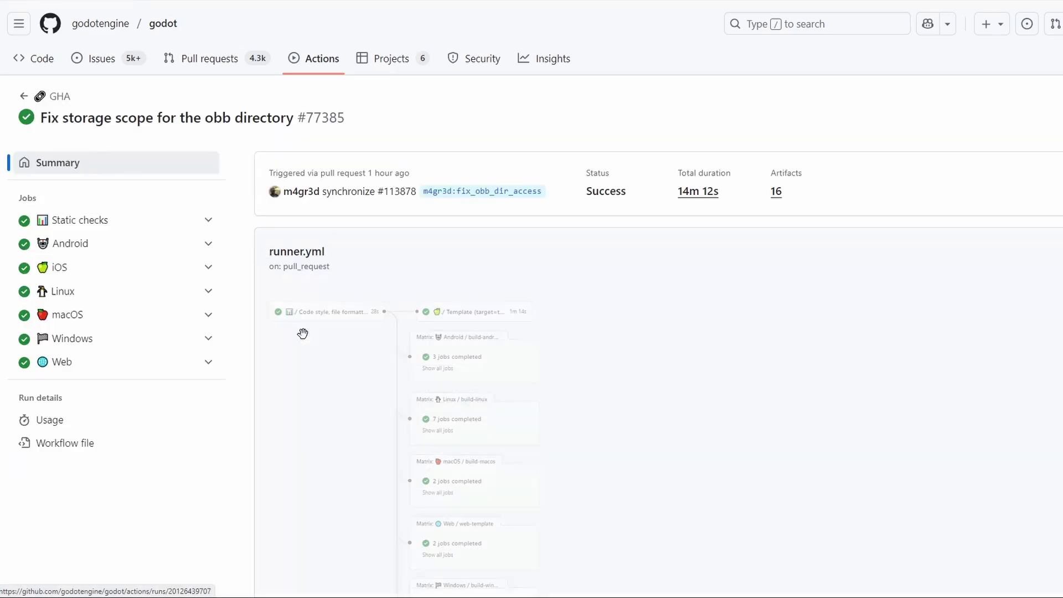
{"action": "scroll", "coordinate": [251, 320], "scroll_direction": "down", "scroll_amount": 15}
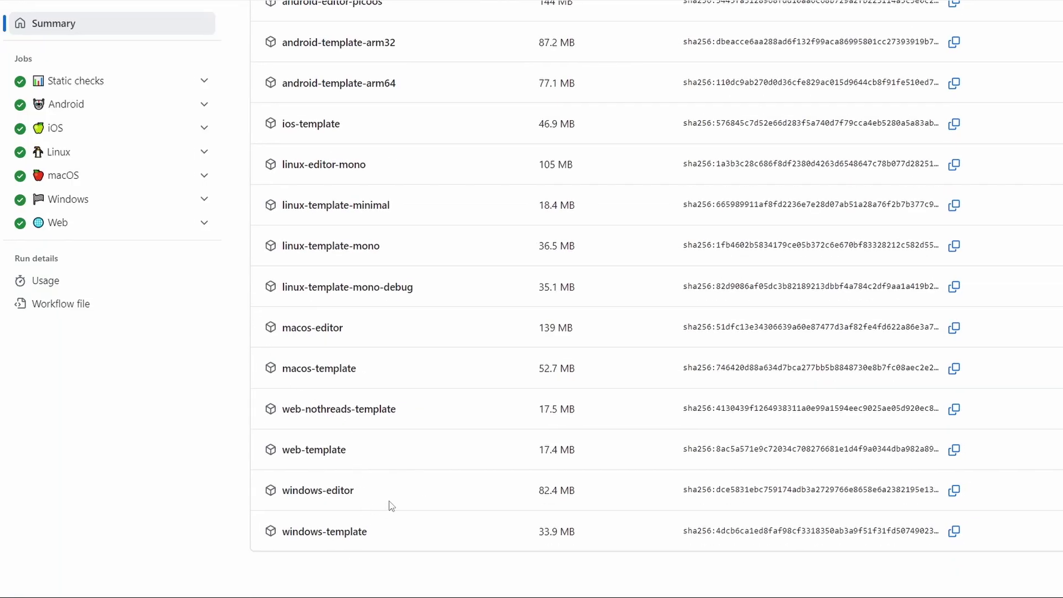
{"action": "left_click_drag", "start_coordinate": [389, 501], "coordinate": [1037, 498]}
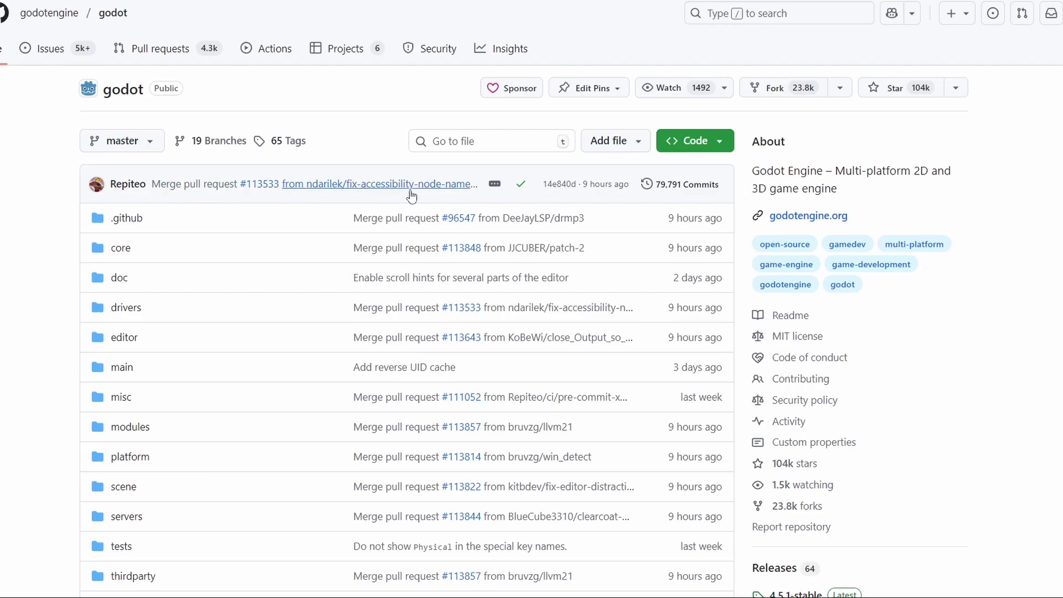
Step: Open the Actions run summary for the PR #113533 merge commit and scroll to its Artifacts table
{"action": "left_click", "coordinate": [519, 185]}
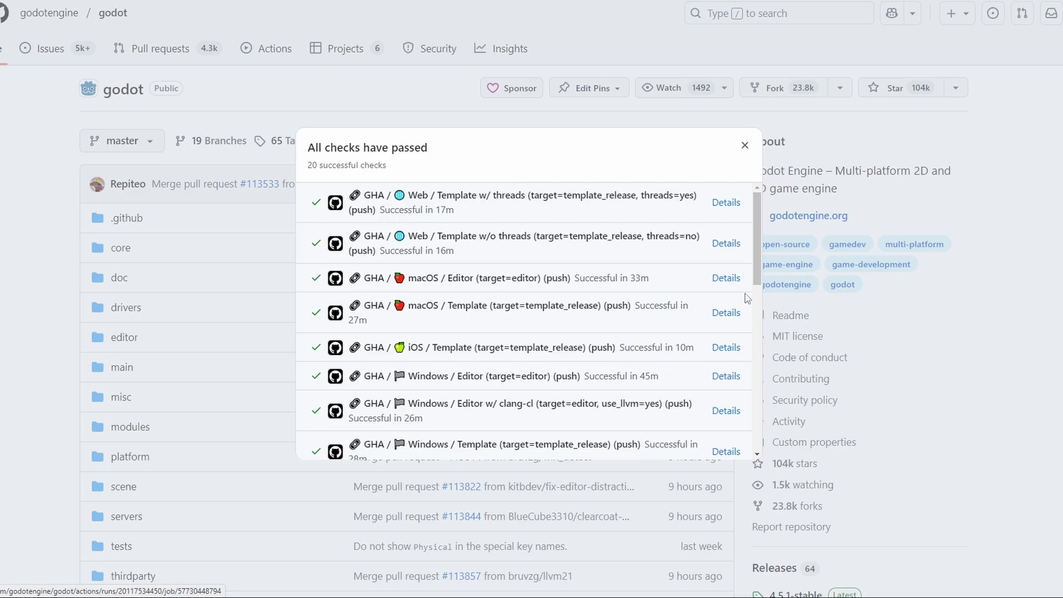
{"action": "left_click", "coordinate": [736, 206]}
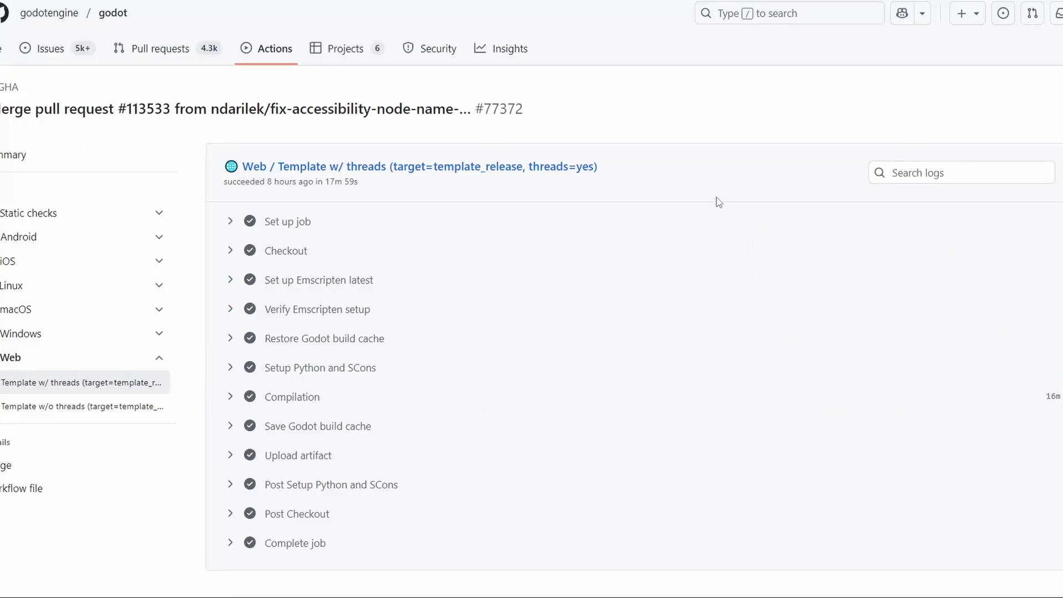
{"action": "left_click", "coordinate": [79, 156]}
{"action": "scroll", "coordinate": [240, 176], "scroll_direction": "down", "scroll_amount": 10}
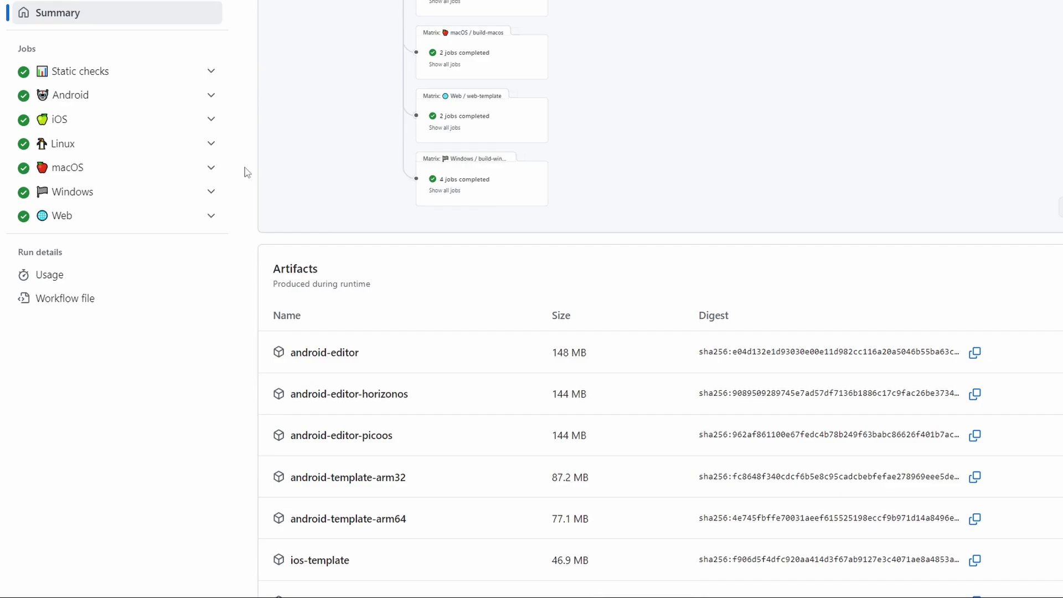
{"action": "scroll", "coordinate": [293, 148], "scroll_direction": "down", "scroll_amount": 5}
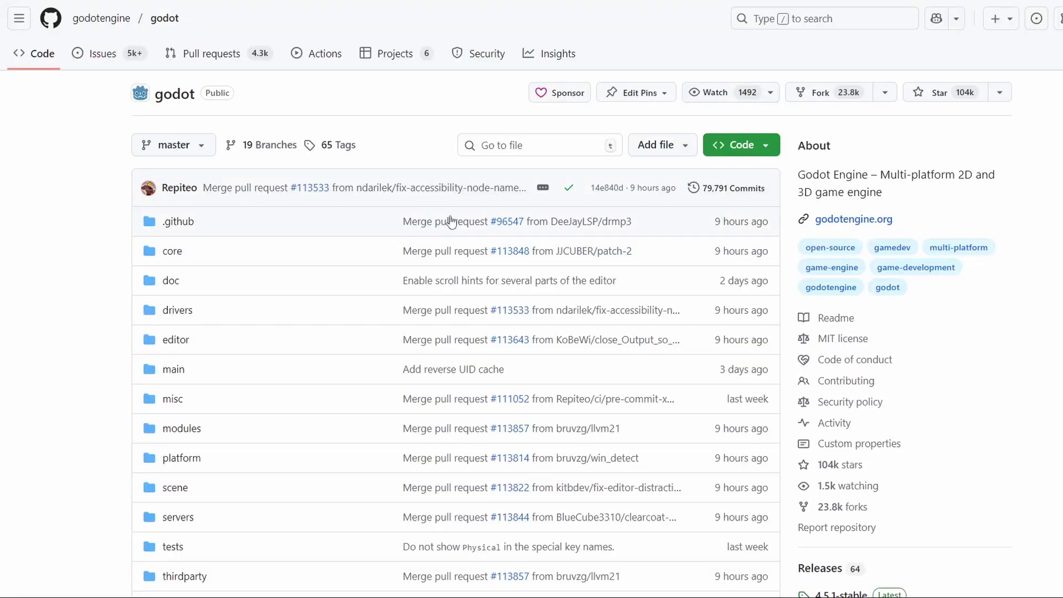
Step: Scroll the master commit history and show an older commit's 20/20 passing checks
{"action": "left_click", "coordinate": [726, 193]}
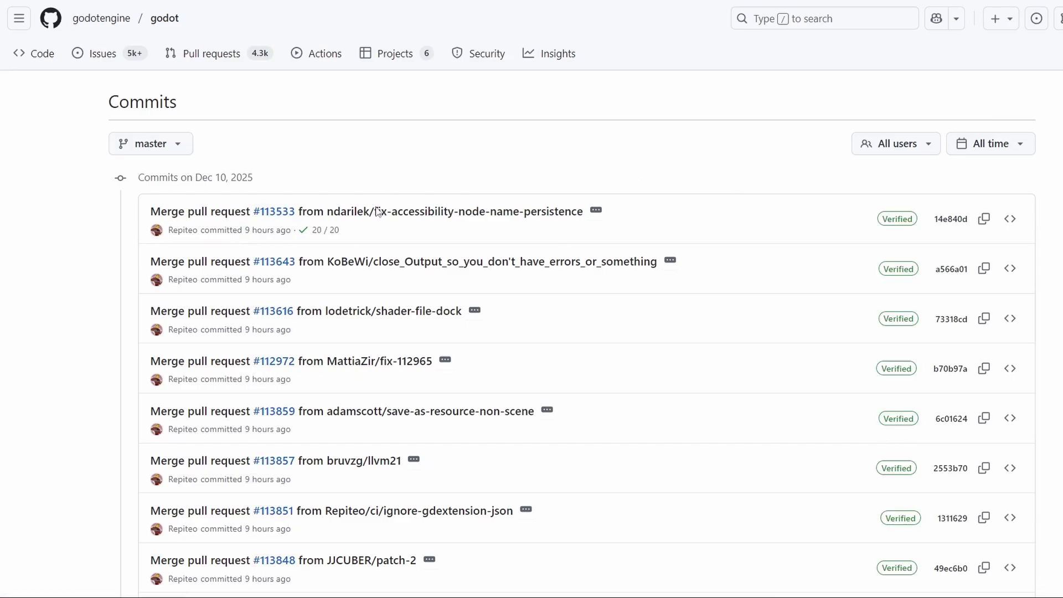
{"action": "scroll", "coordinate": [252, 244], "scroll_direction": "down", "scroll_amount": 15}
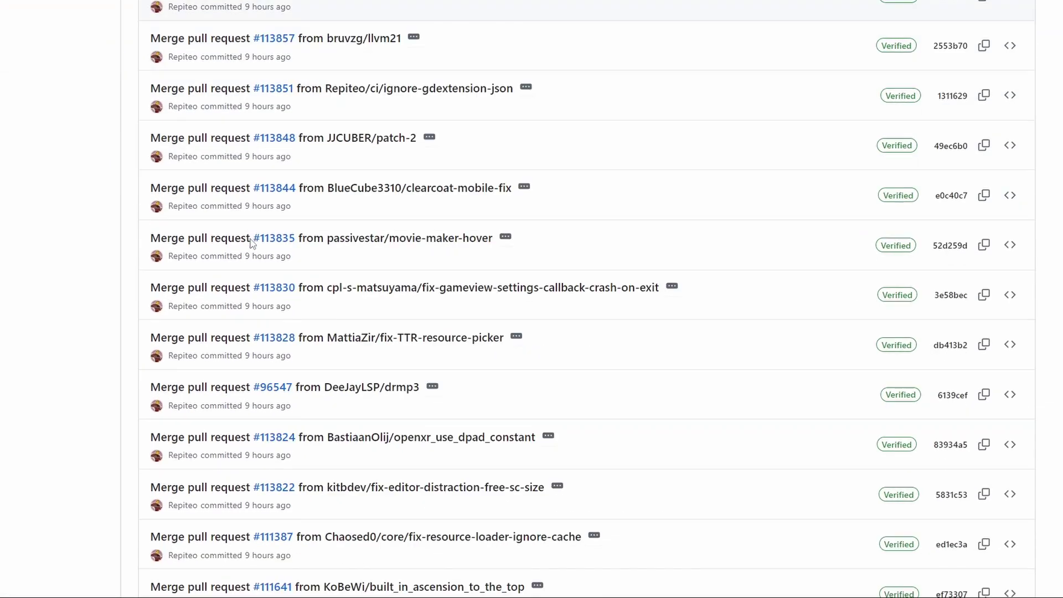
{"action": "scroll", "coordinate": [252, 244], "scroll_direction": "down", "scroll_amount": 2}
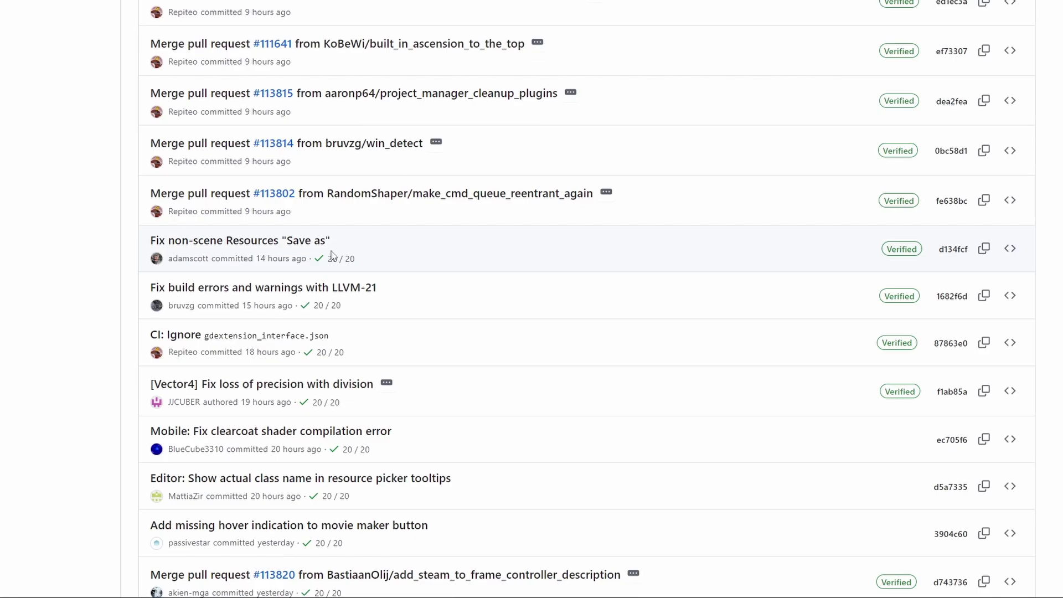
{"action": "left_click", "coordinate": [324, 353]}
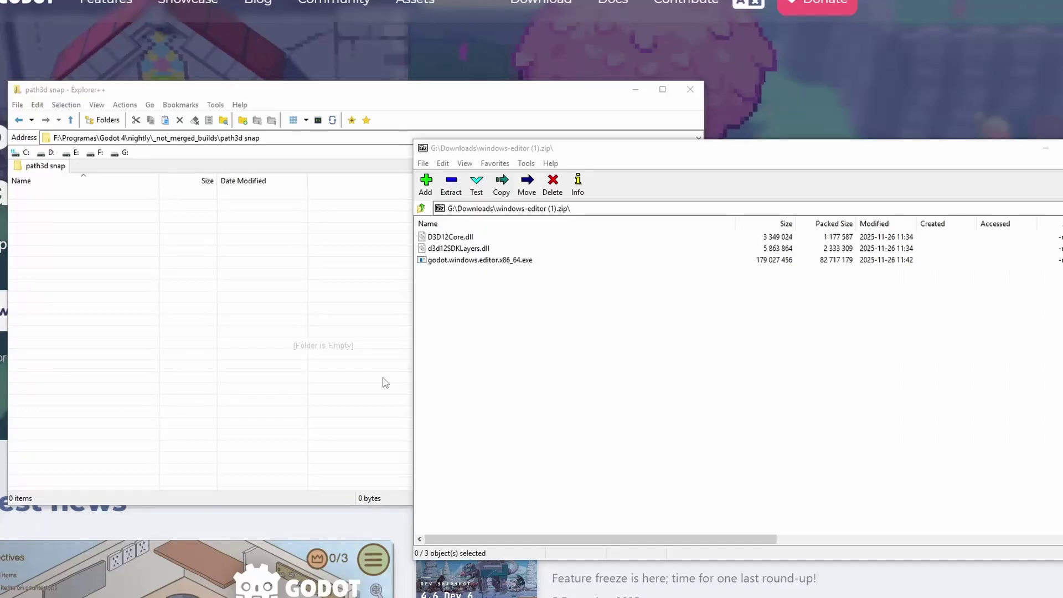
{"action": "left_click_drag", "start_coordinate": [550, 317], "coordinate": [336, 243]}
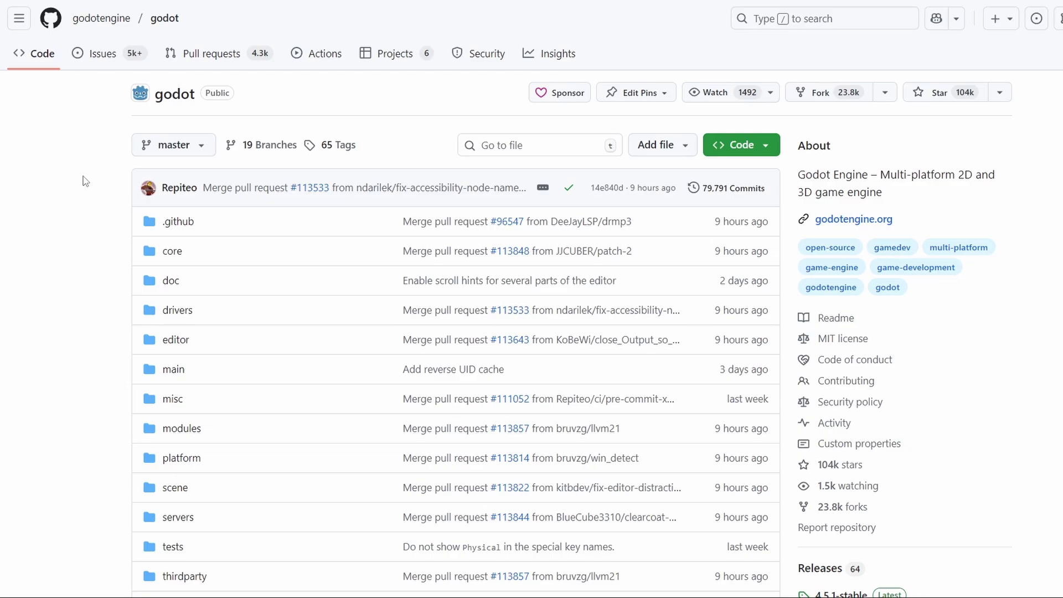
Step: Sort the repository's open pull requests by most thumbs-up reactions
{"action": "left_click", "coordinate": [247, 61]}
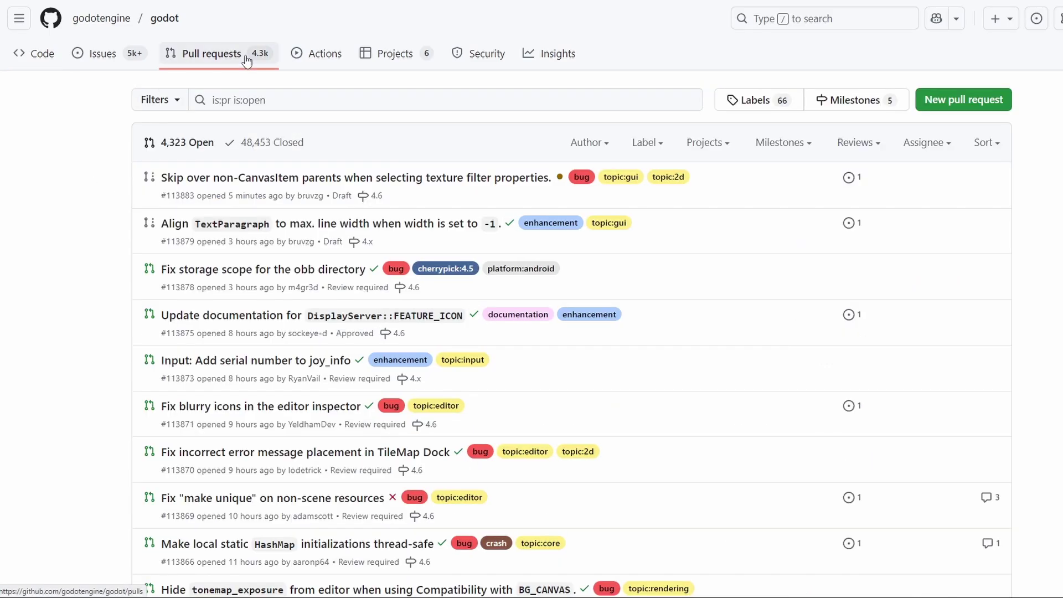
{"action": "left_click", "coordinate": [984, 144]}
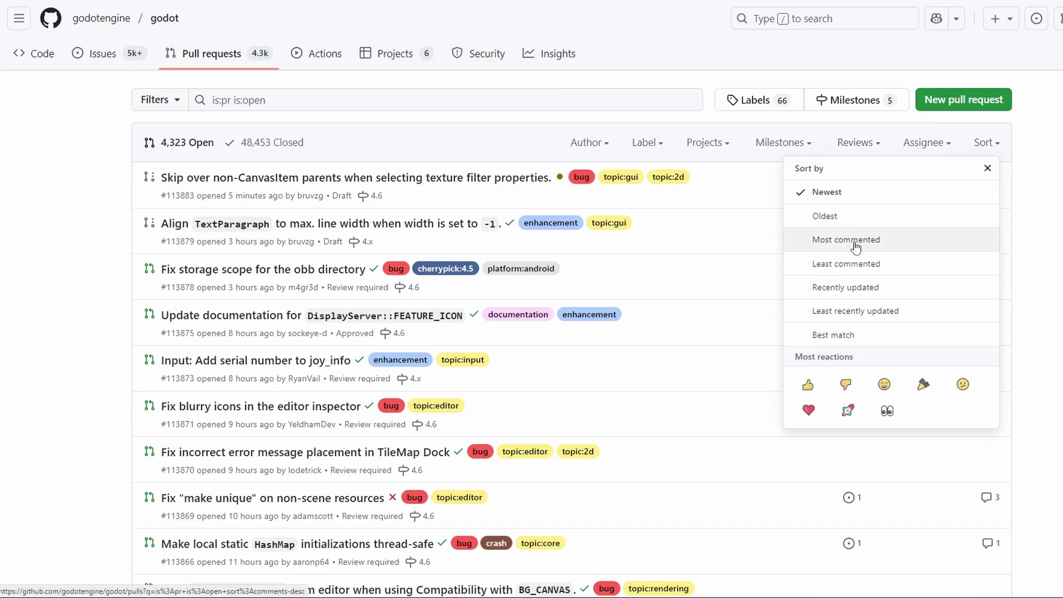
{"action": "left_click", "coordinate": [807, 388]}
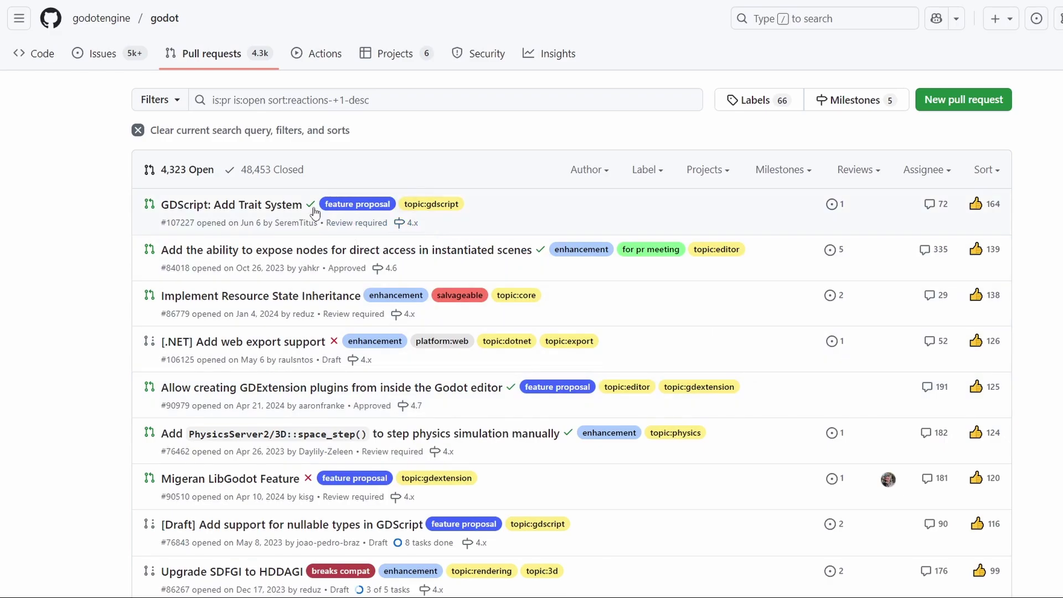
{"action": "left_click", "coordinate": [540, 254]}
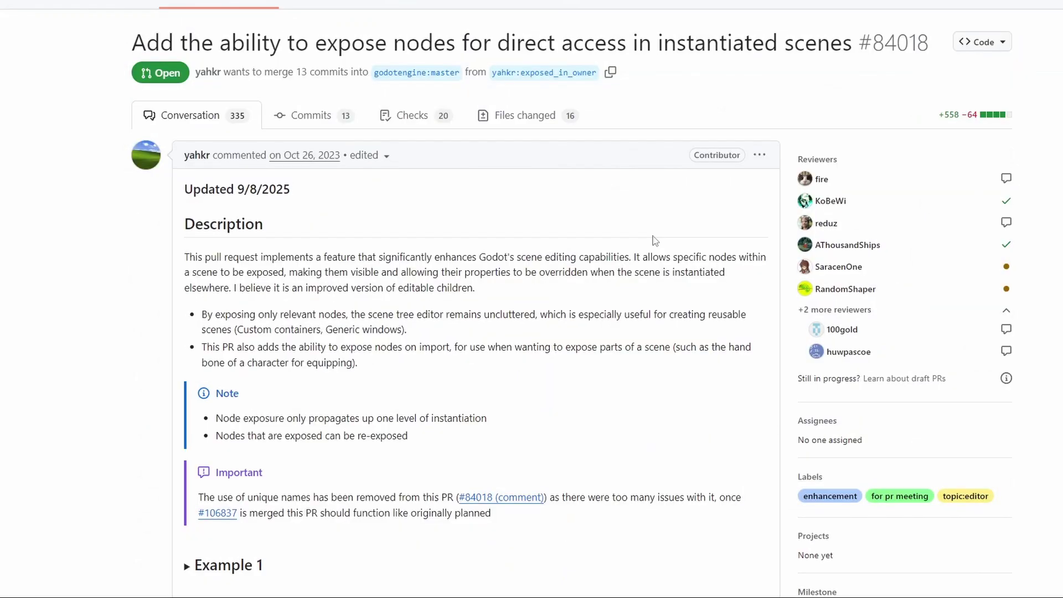
Step: Expand PR #84018's Example 1 and scroll down to the 'Checks awaiting conflict resolution' box
{"action": "scroll", "coordinate": [296, 313], "scroll_direction": "down", "scroll_amount": 5}
{"action": "left_click", "coordinate": [241, 324]}
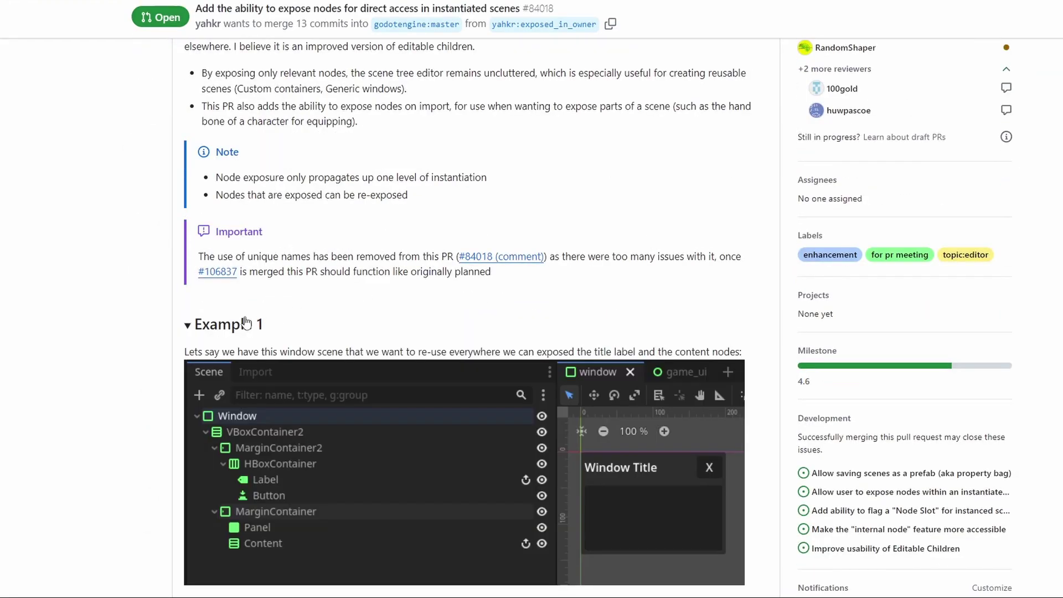
{"action": "scroll", "coordinate": [475, 331], "scroll_direction": "down", "scroll_amount": 5}
{"action": "scroll", "coordinate": [586, 311], "scroll_direction": "down", "scroll_amount": 20}
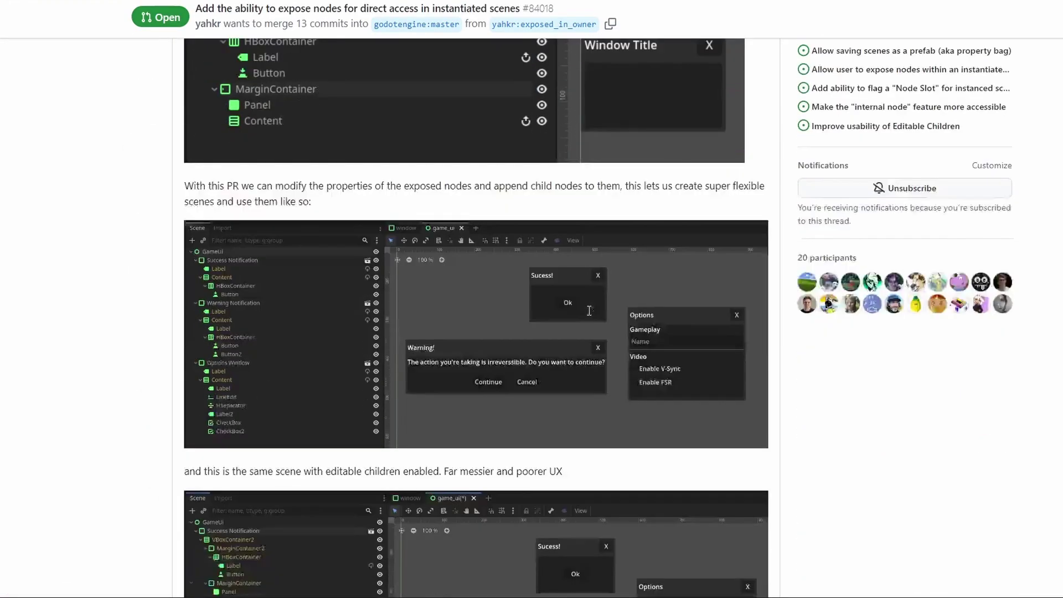
{"action": "scroll", "coordinate": [339, 393], "scroll_direction": "down", "scroll_amount": 20}
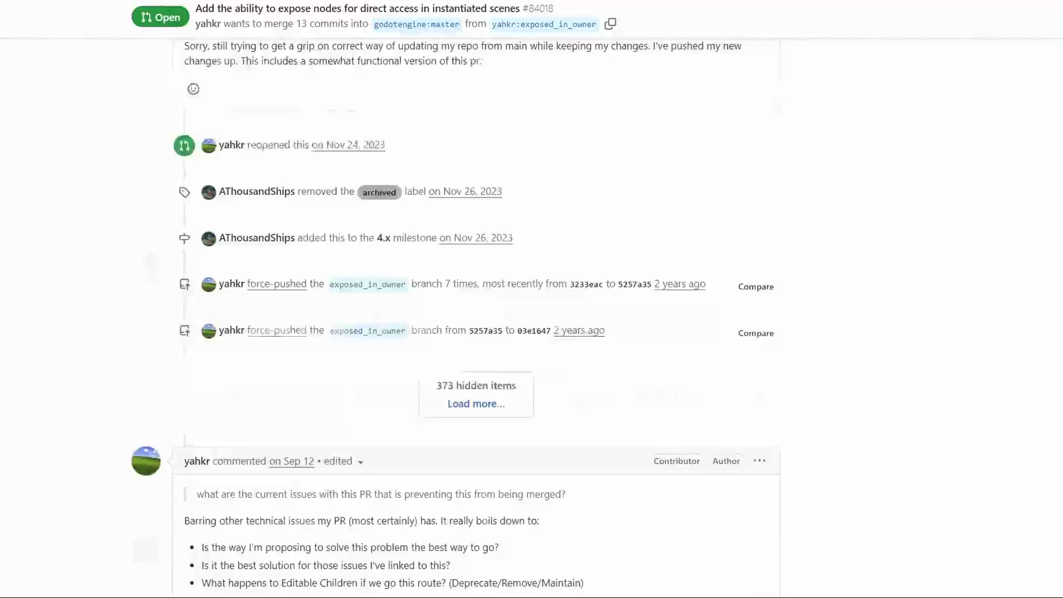
{"action": "scroll", "coordinate": [615, 443], "scroll_direction": "down", "scroll_amount": 3}
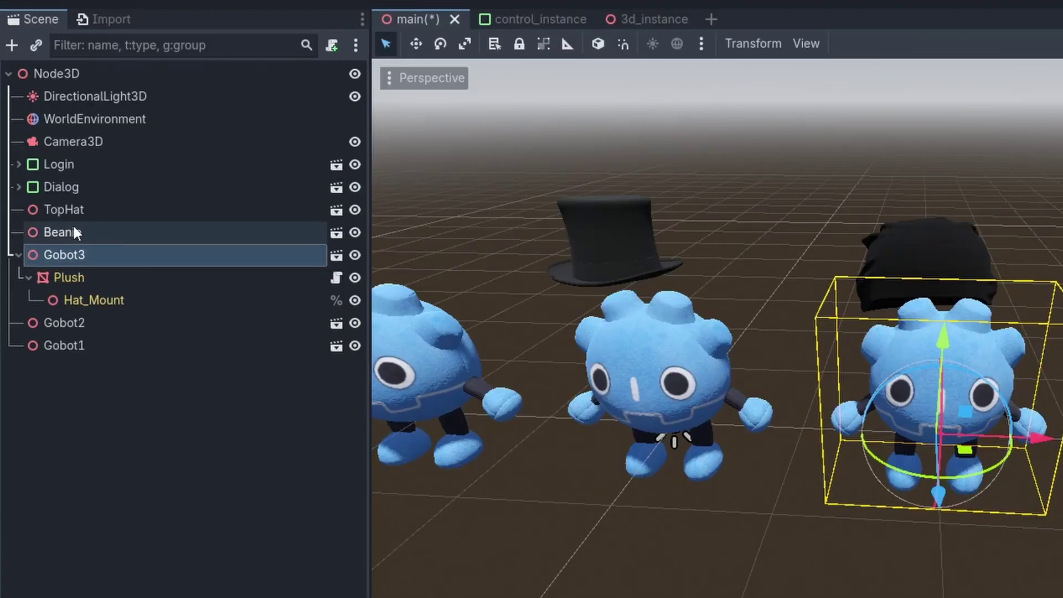
Step: Move Beanie from Gobot3's Hat_Mount back to the scene root and disable Gobot3's Editable Children
{"action": "left_click_drag", "start_coordinate": [72, 232], "coordinate": [127, 299]}
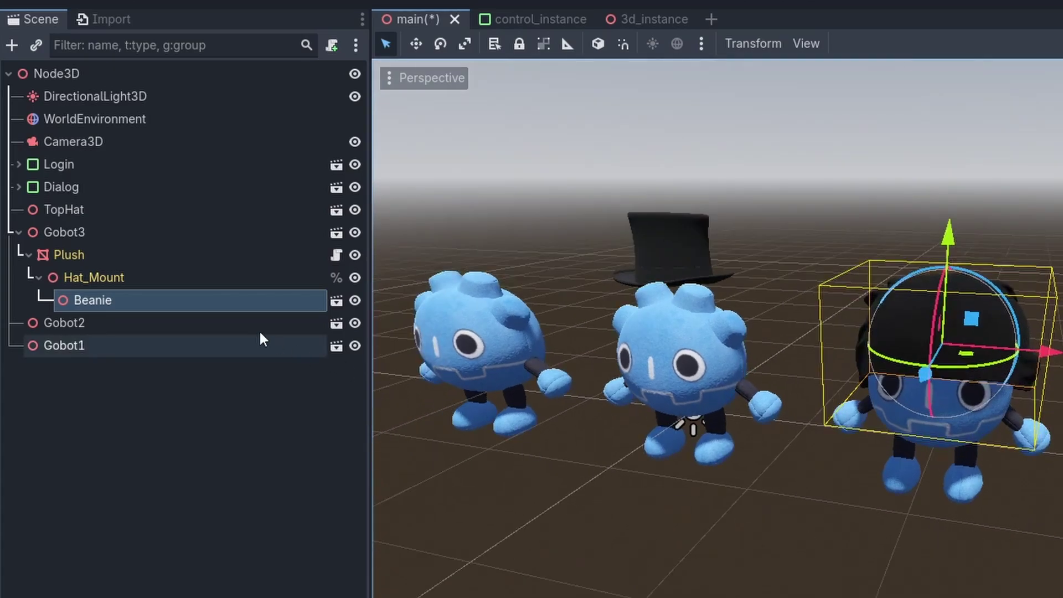
{"action": "left_click_drag", "start_coordinate": [51, 300], "coordinate": [89, 220]}
{"action": "left_click", "coordinate": [83, 253]}
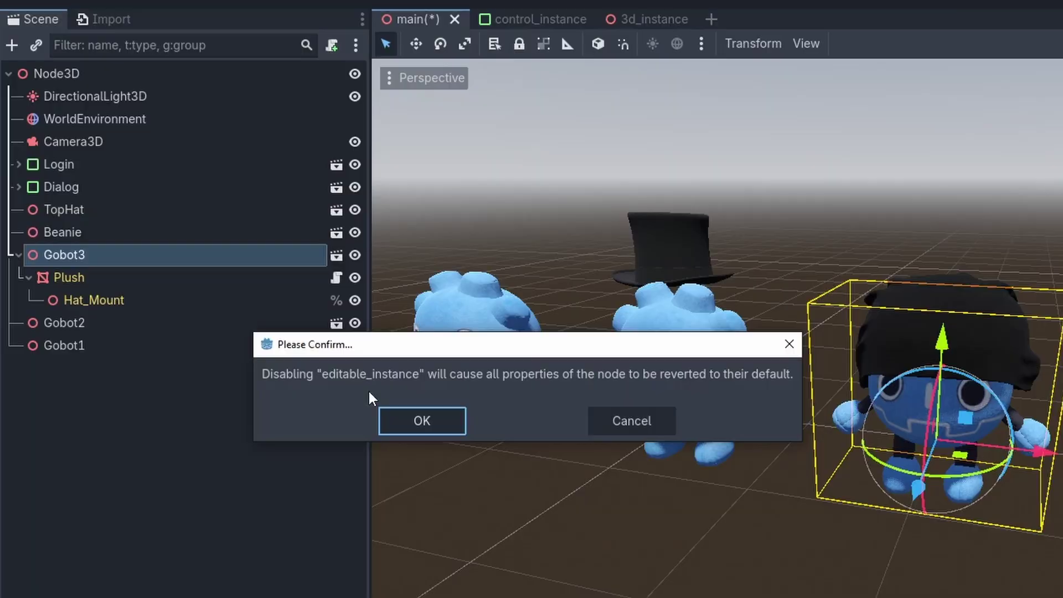
{"action": "left_click", "coordinate": [422, 421]}
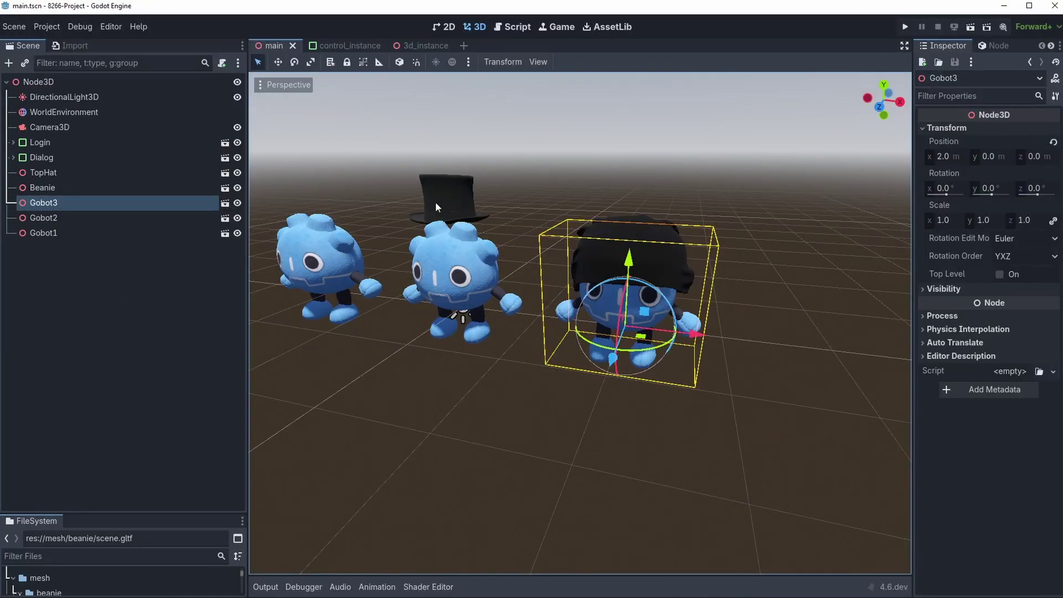
Step: Expose Hat_Mount in instances of the 3d_instance scene and save it
{"action": "left_click", "coordinate": [428, 44]}
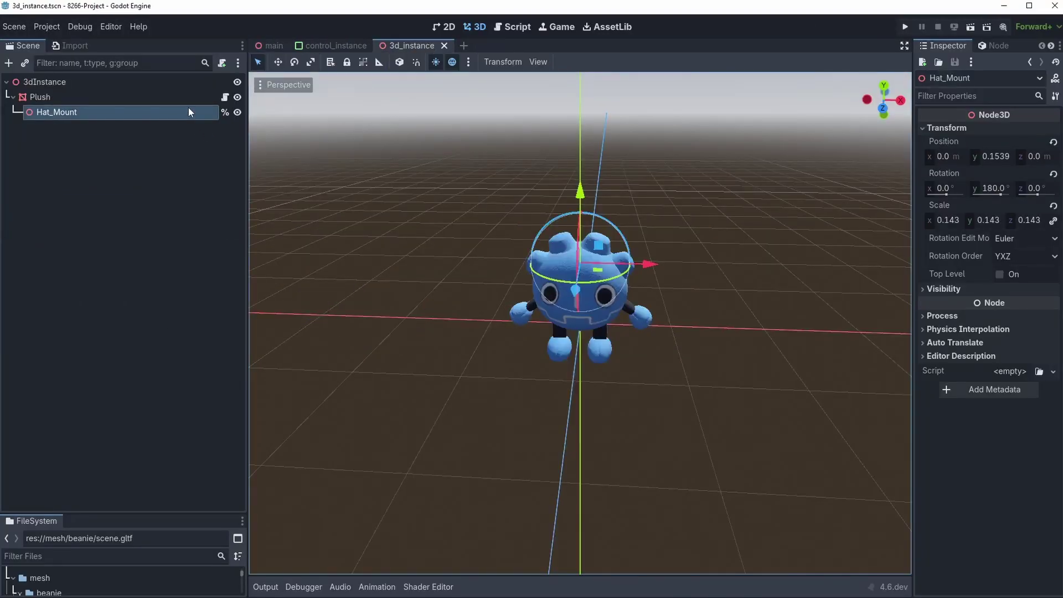
{"action": "right_click", "coordinate": [182, 112]}
{"action": "left_click", "coordinate": [276, 405]}
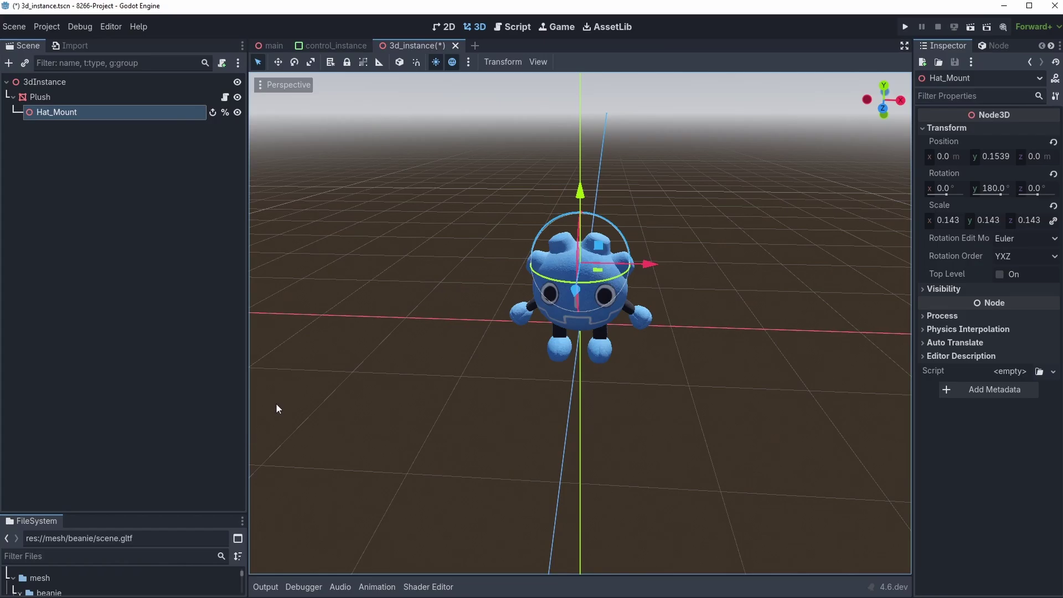
{"action": "key", "text": "ctrl+s"}
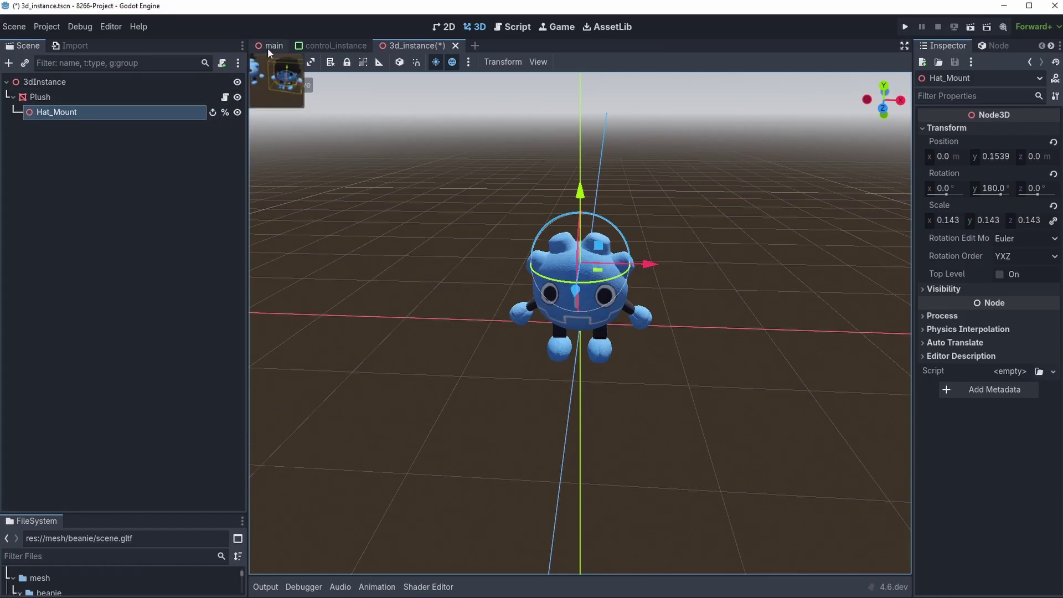
{"action": "left_click", "coordinate": [269, 46]}
Step: In the main scene, attach the Beanie to Gobot1's exposed Hat_Mount
{"action": "left_click", "coordinate": [480, 327]}
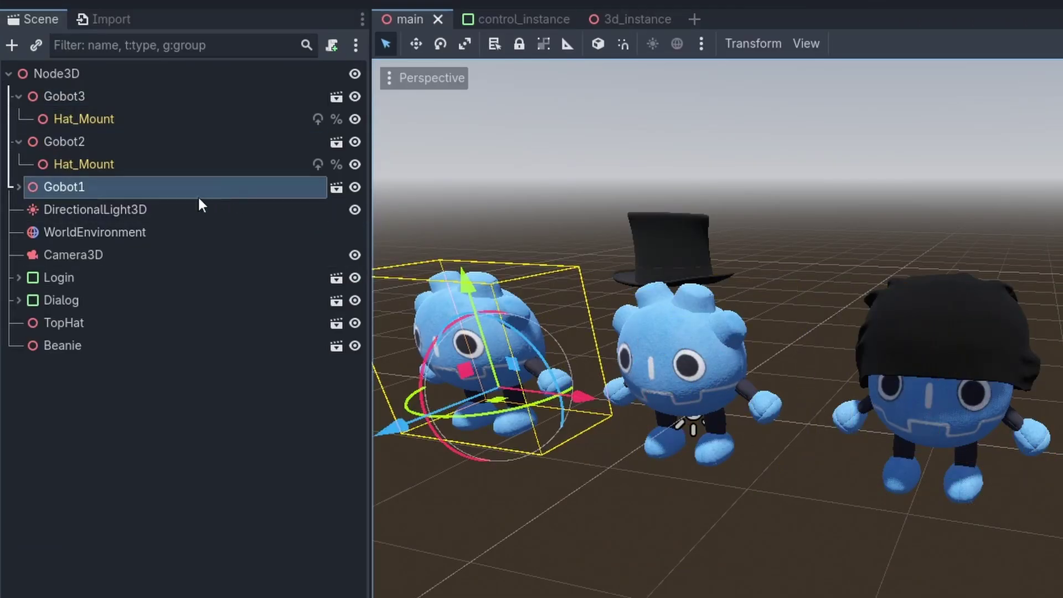
{"action": "left_click", "coordinate": [18, 187]}
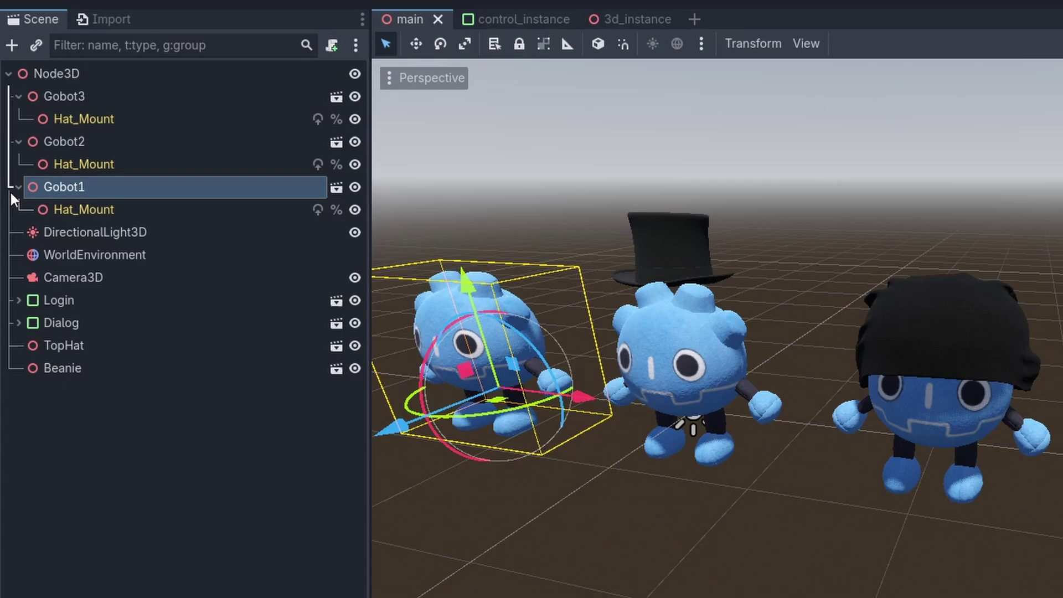
{"action": "left_click", "coordinate": [874, 321]}
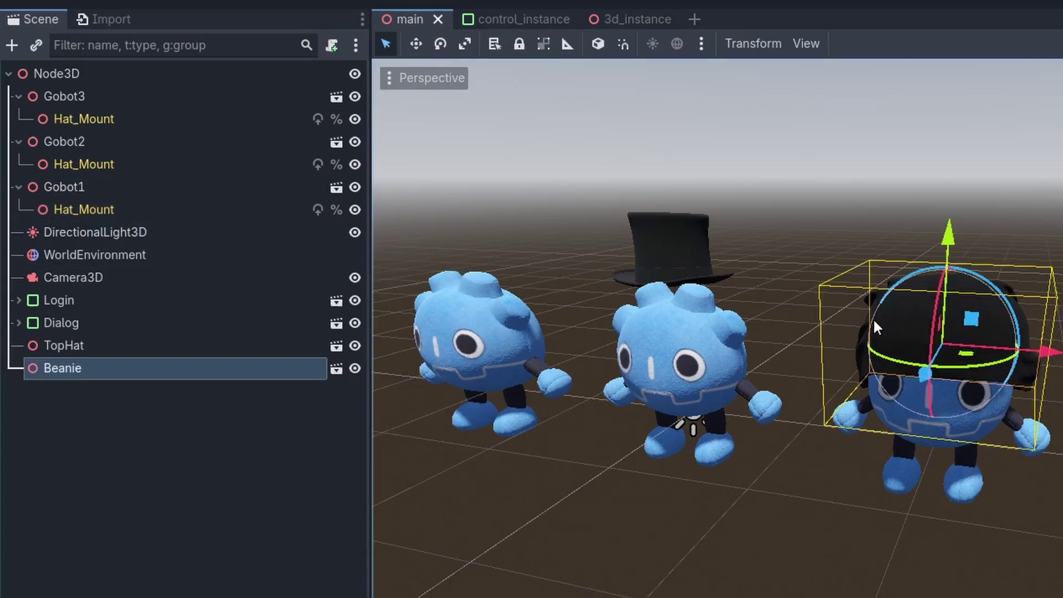
{"action": "left_click_drag", "start_coordinate": [83, 375], "coordinate": [84, 209]}
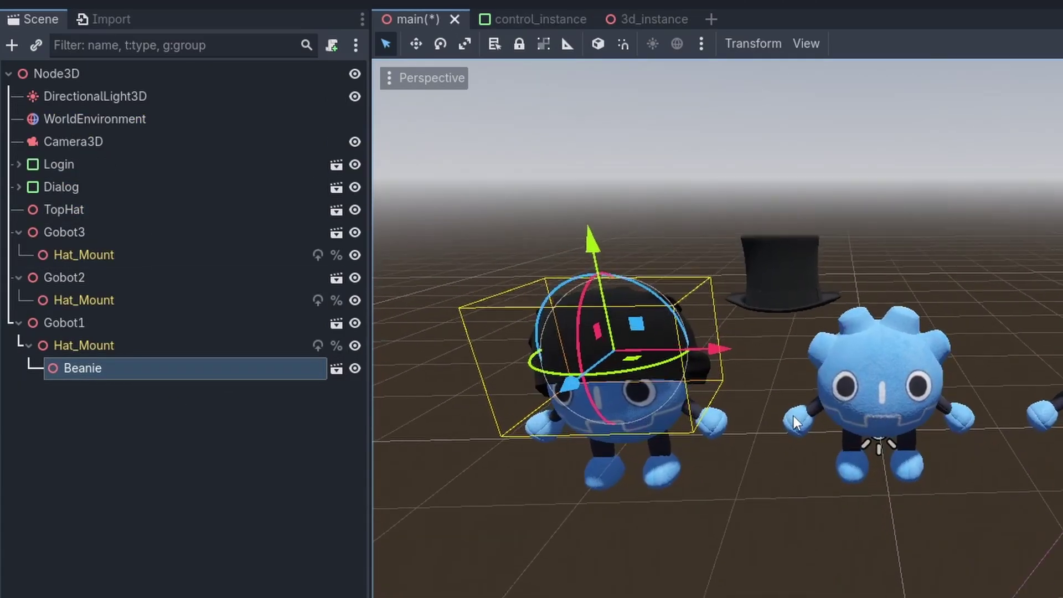
{"action": "left_click", "coordinate": [230, 475]}
{"action": "left_click", "coordinate": [28, 345]}
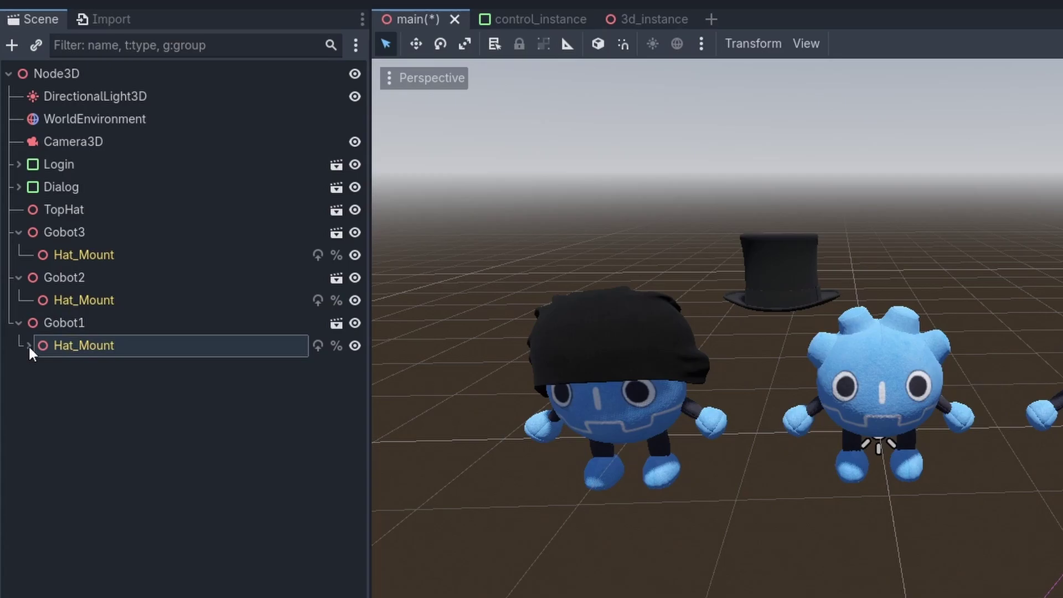
{"action": "left_click", "coordinate": [28, 345]}
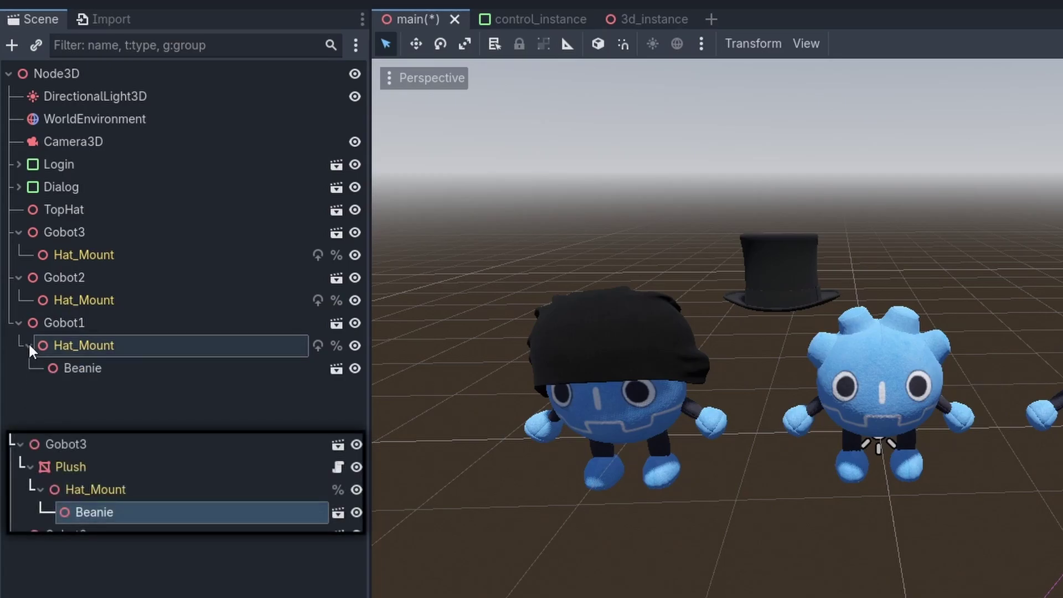
{"action": "left_click", "coordinate": [76, 322]}
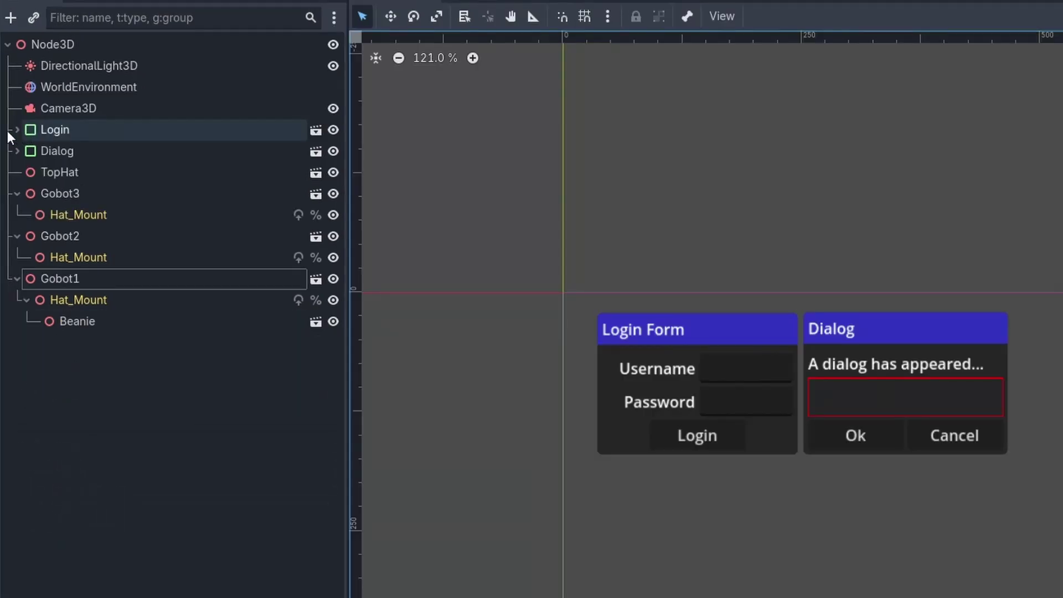
Step: Expand the Login instance and inspect its Header, #user label, LineEdit and LoginButton nodes
{"action": "left_click", "coordinate": [8, 131]}
{"action": "left_click", "coordinate": [26, 151]}
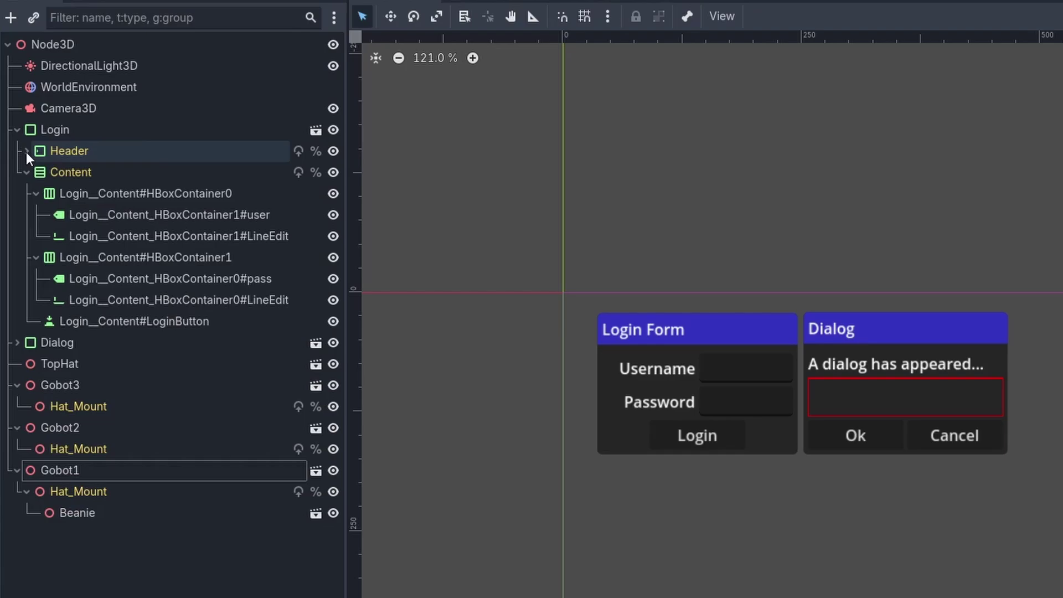
{"action": "left_click", "coordinate": [25, 152]}
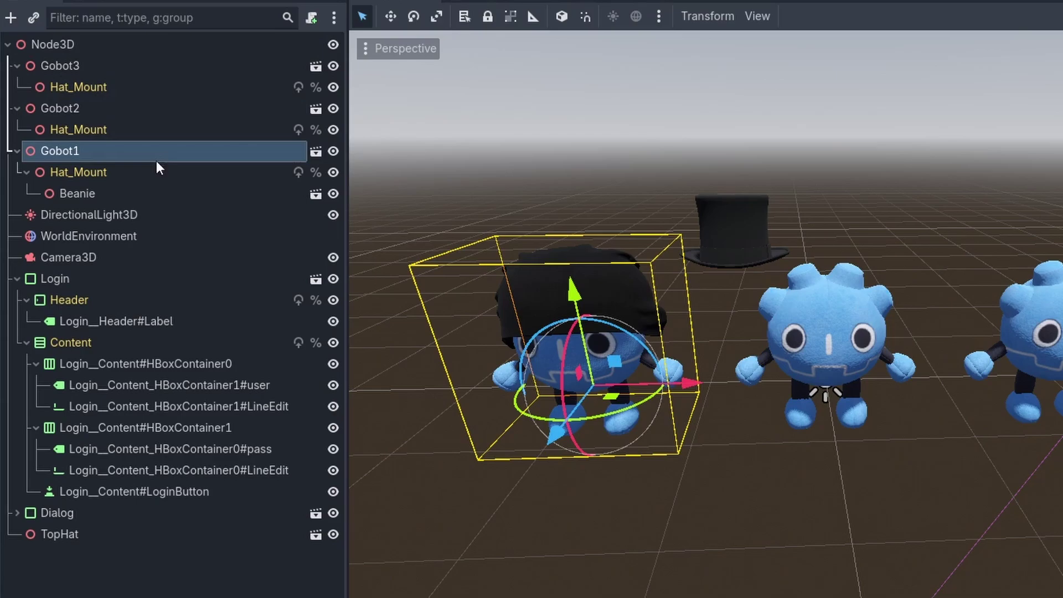
{"action": "left_click", "coordinate": [129, 387]}
{"action": "left_click", "coordinate": [221, 408]}
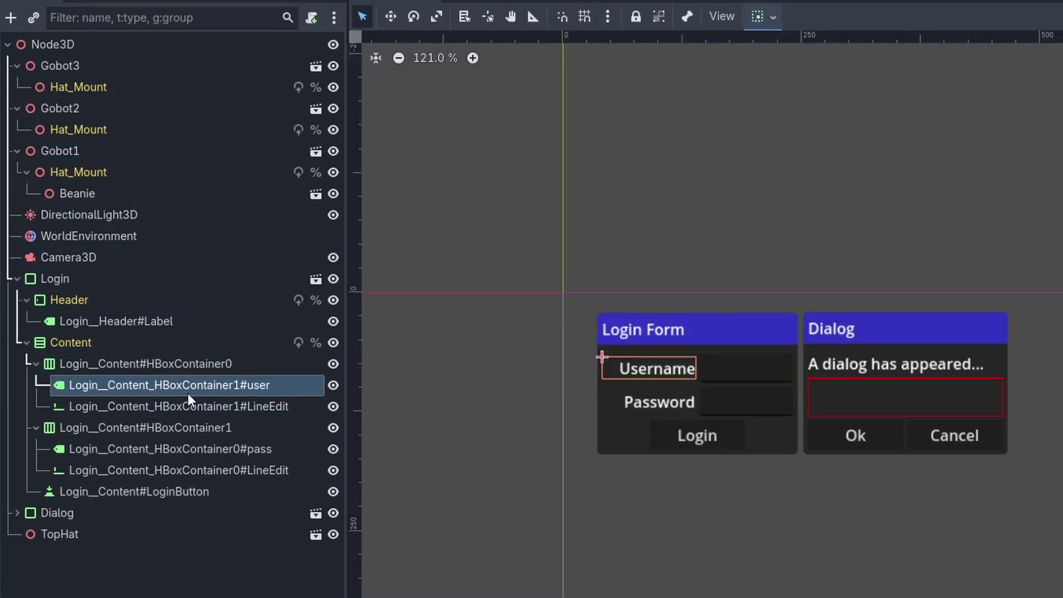
{"action": "left_click", "coordinate": [194, 490]}
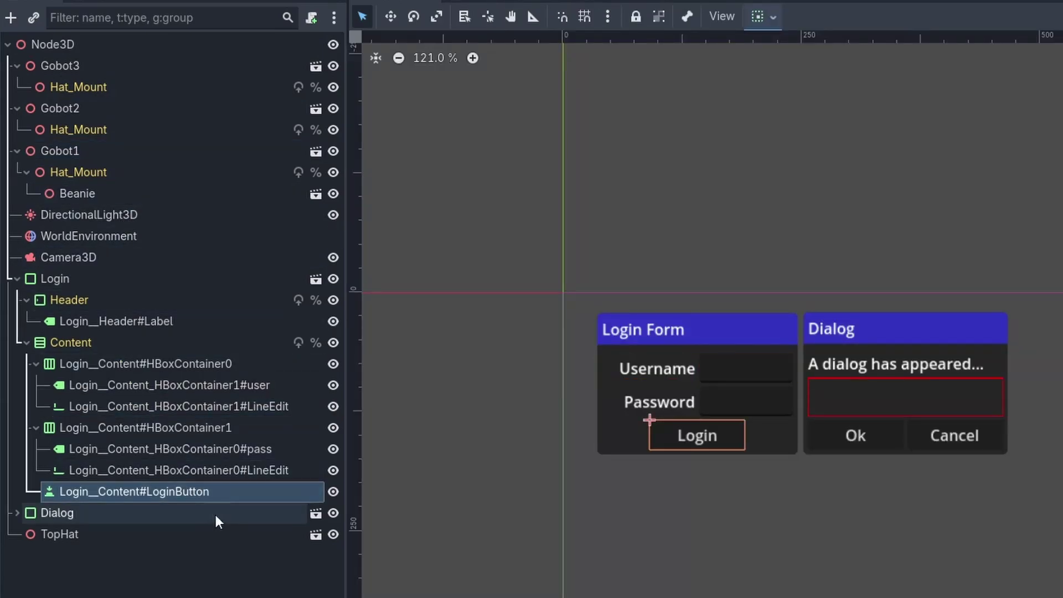
{"action": "left_click", "coordinate": [217, 581]}
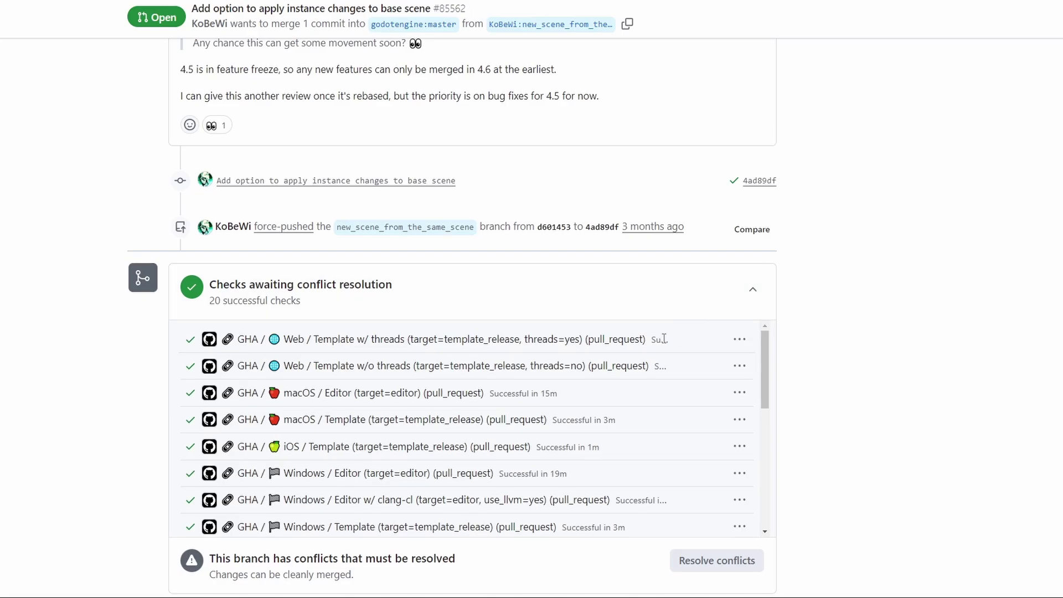
Step: Open the Web Template w/ threads check run and scroll down to its expired build artifacts
{"action": "left_click", "coordinate": [629, 339]}
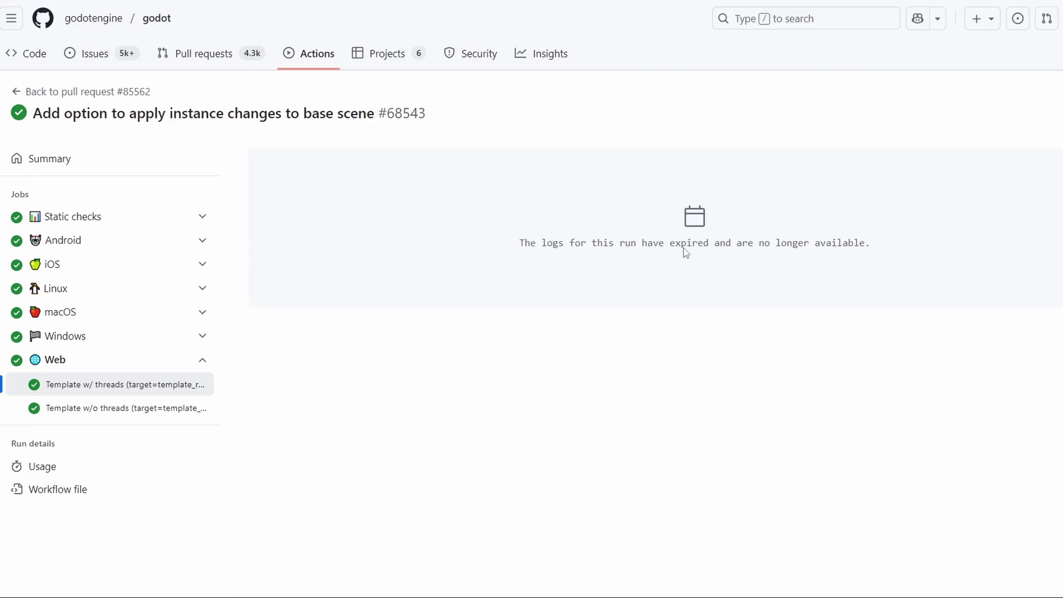
{"action": "scroll", "coordinate": [218, 367], "scroll_direction": "down", "scroll_amount": 8}
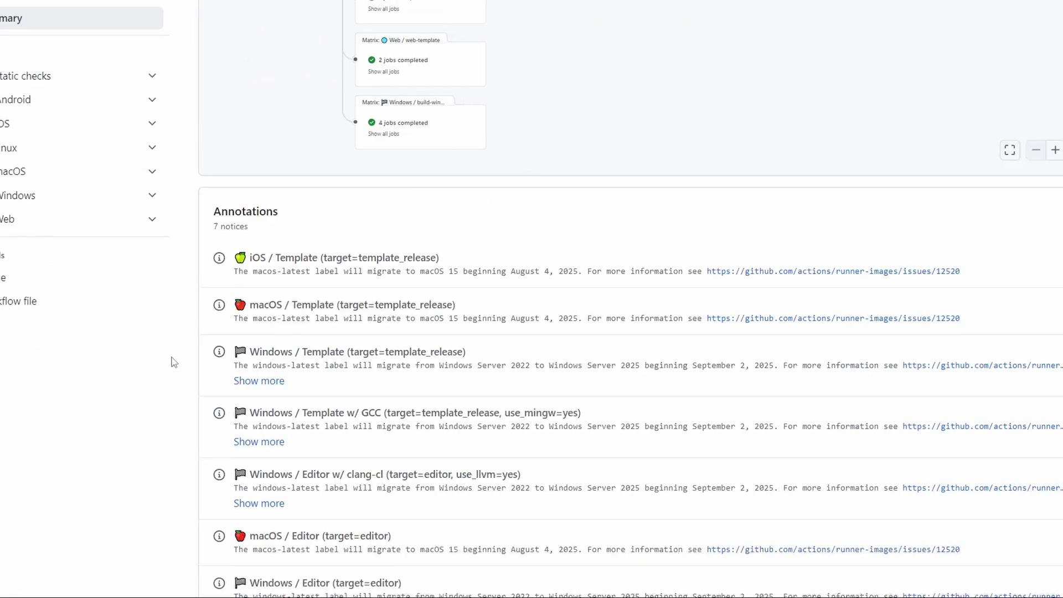
{"action": "scroll", "coordinate": [174, 362], "scroll_direction": "down", "scroll_amount": 10}
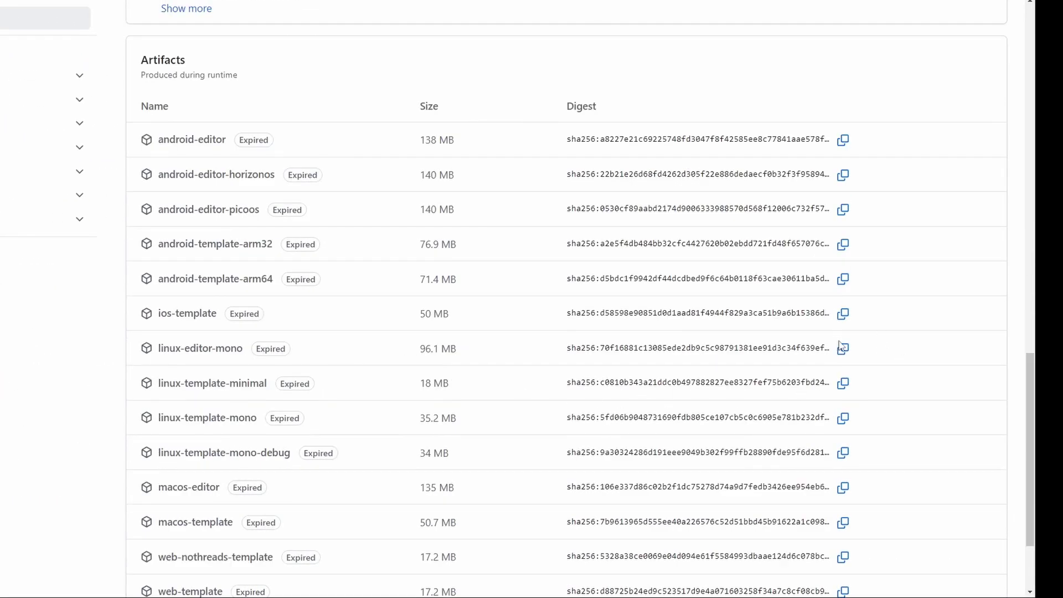
{"action": "scroll", "coordinate": [720, 344], "scroll_direction": "down", "scroll_amount": 3}
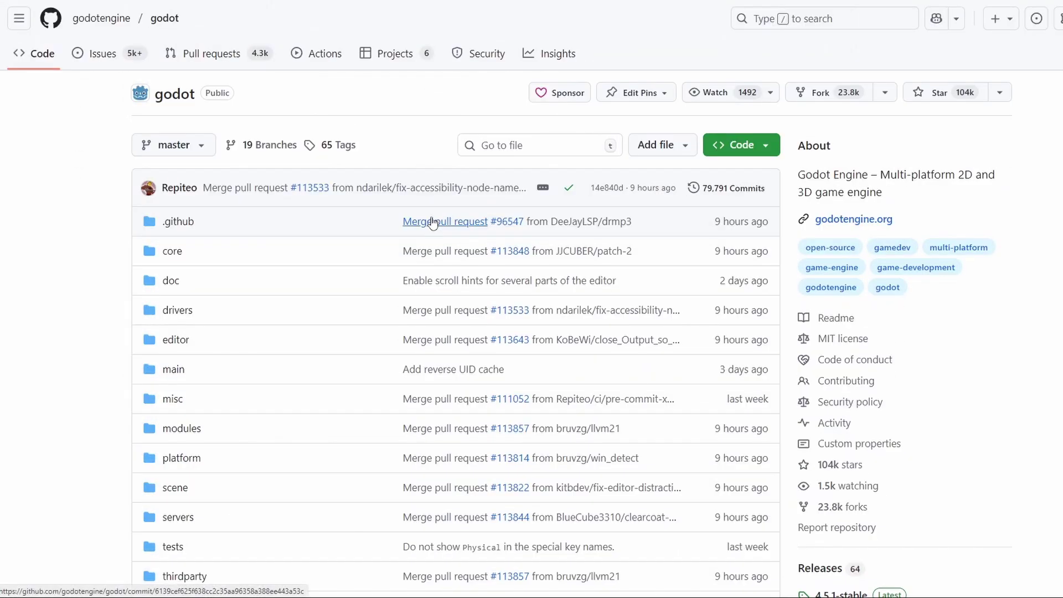
Step: Start a personal fork of the godot repository and look over the fork's branch list
{"action": "left_click", "coordinate": [851, 97]}
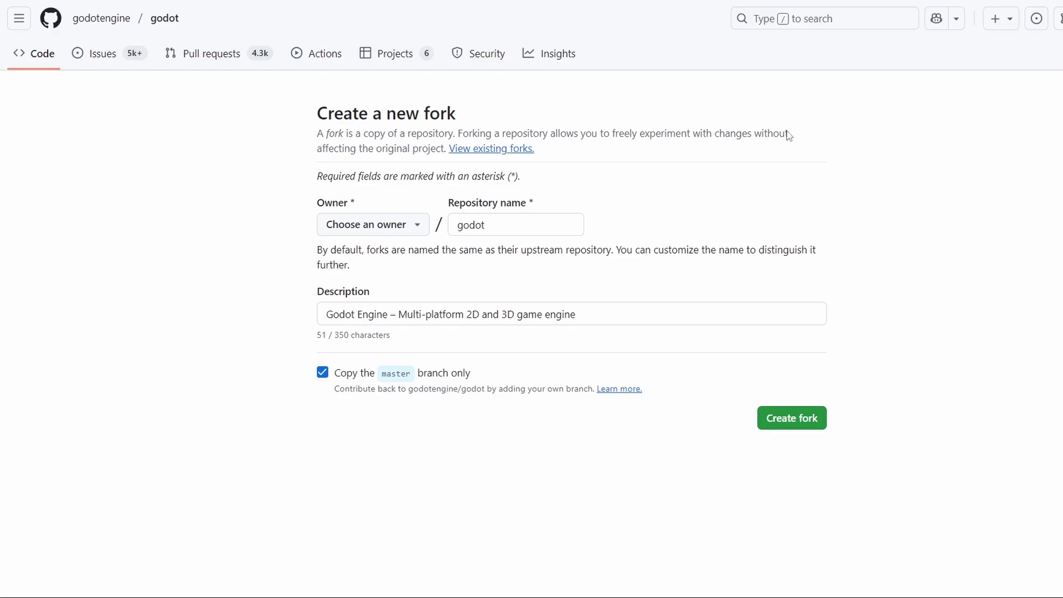
{"action": "left_click", "coordinate": [173, 39]}
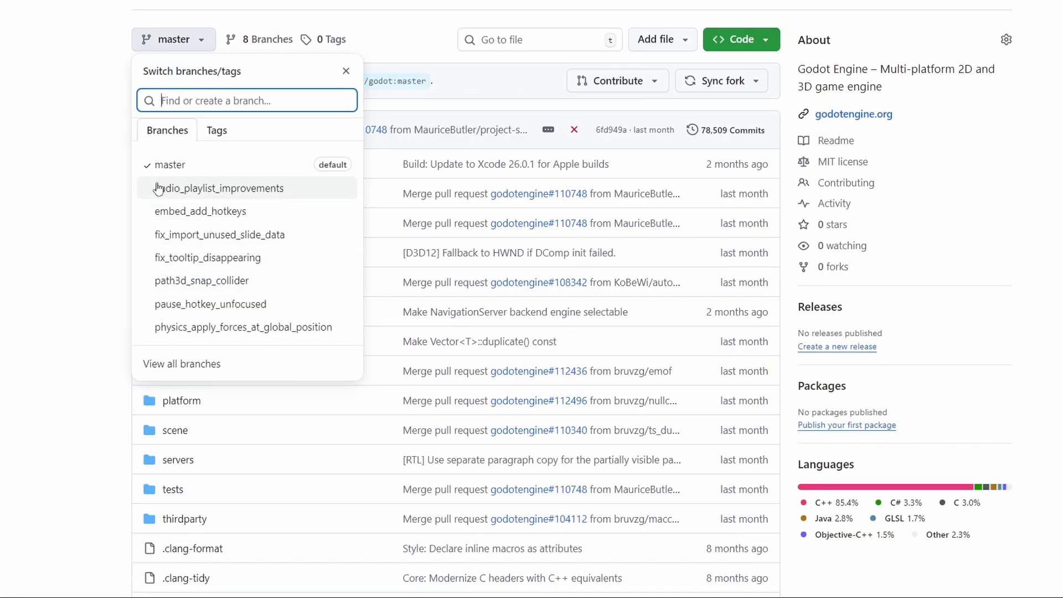
{"action": "left_click", "coordinate": [95, 172]}
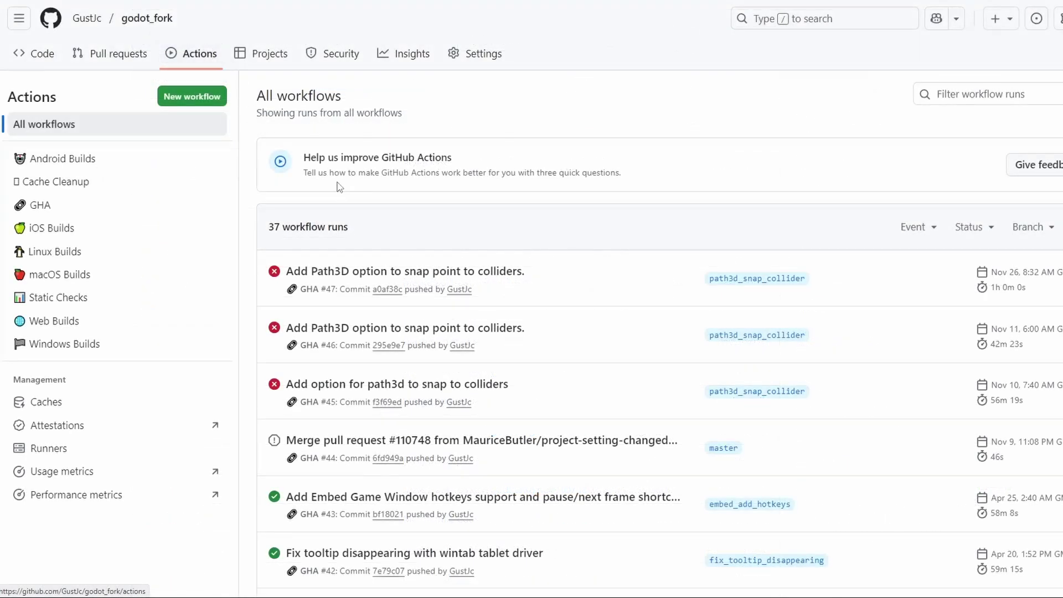
{"action": "scroll", "coordinate": [339, 194], "scroll_direction": "down", "scroll_amount": 6}
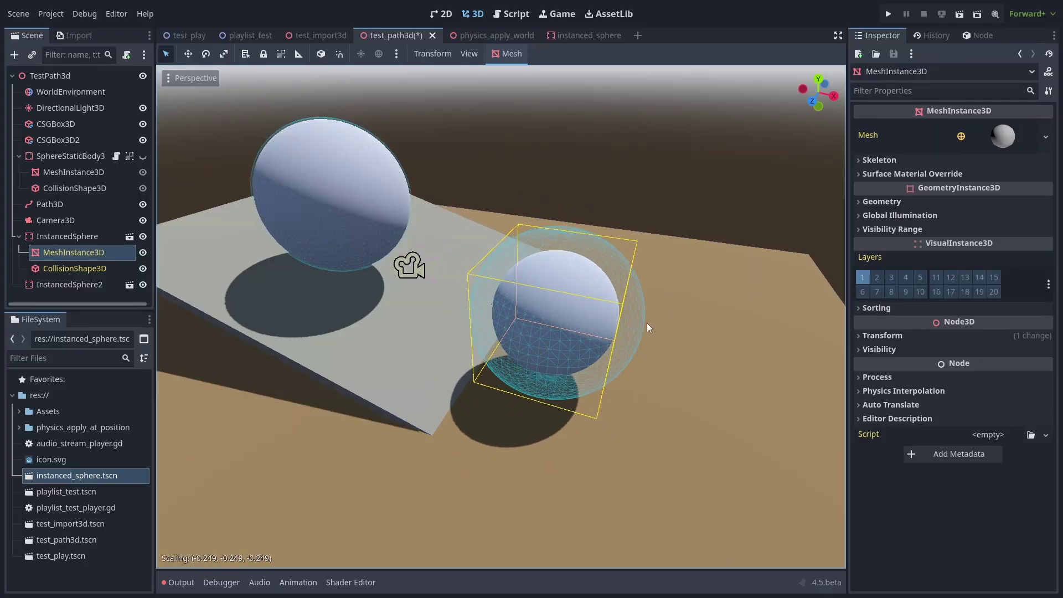
Step: Select InstancedSphere and apply its current changes to the base scene
{"action": "left_click", "coordinate": [641, 326]}
{"action": "left_click", "coordinate": [96, 238]}
{"action": "right_click", "coordinate": [95, 238]}
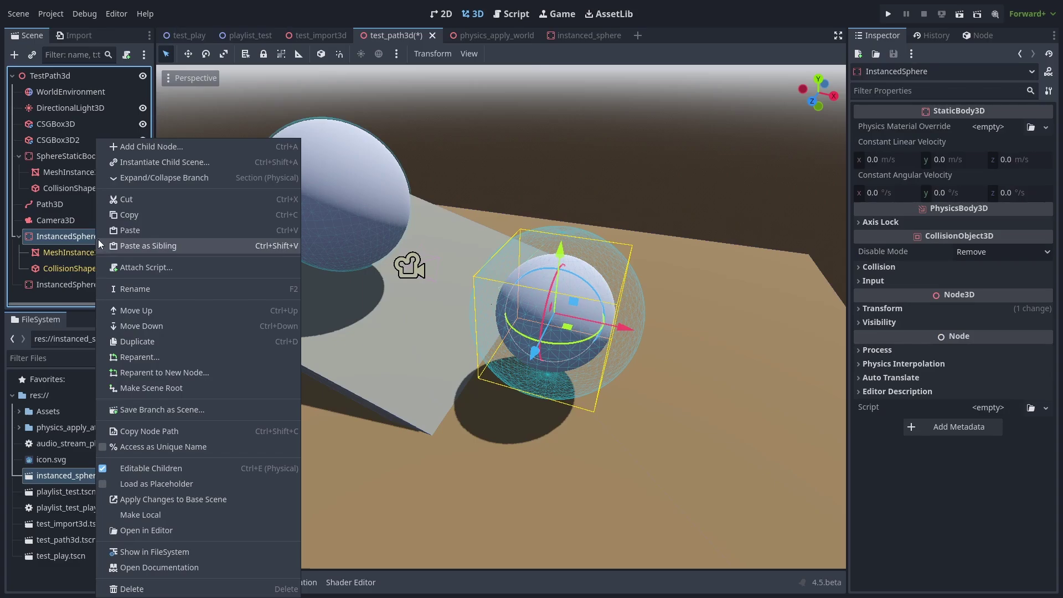
{"action": "left_click", "coordinate": [204, 501]}
{"action": "left_click", "coordinate": [304, 311]}
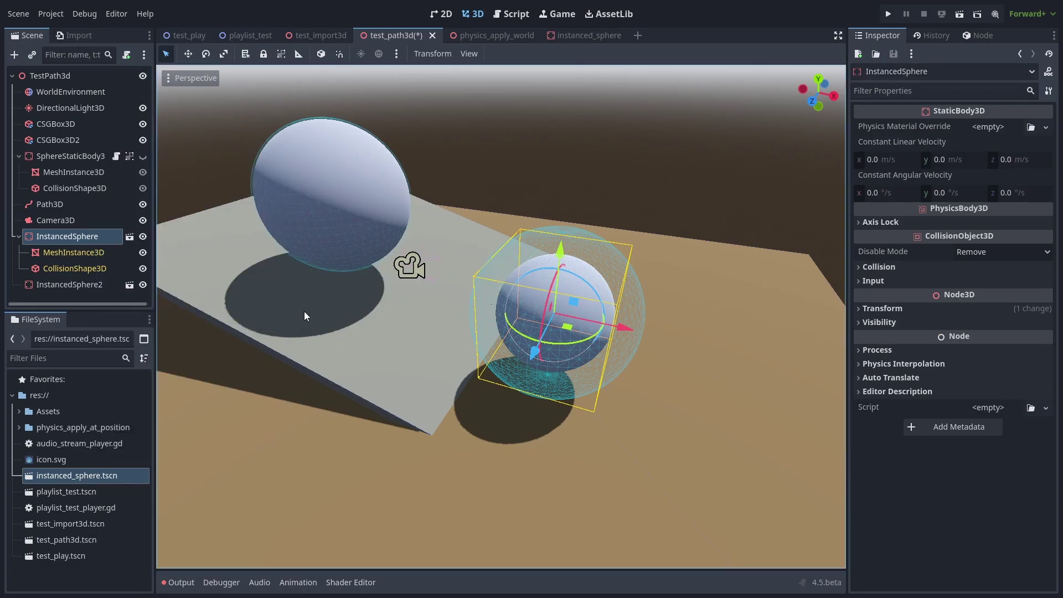
Step: Scale up InstancedSphere's MeshInstance3D and apply the enlarged mesh to the base sphere scene
{"action": "left_click", "coordinate": [110, 252]}
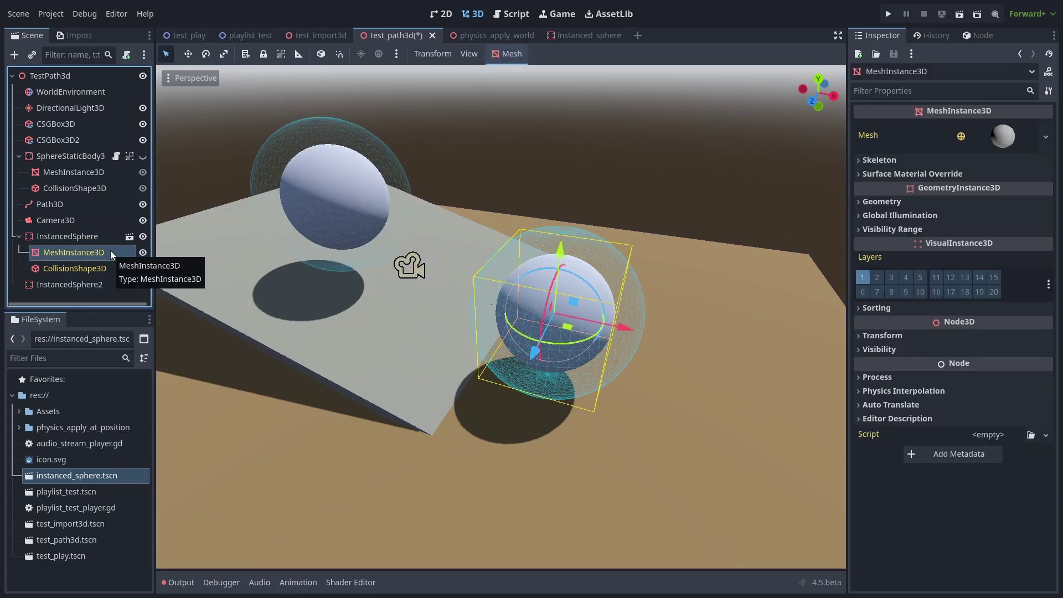
{"action": "left_click_drag", "start_coordinate": [622, 328], "coordinate": [657, 331]}
{"action": "left_click", "coordinate": [91, 234]}
{"action": "right_click", "coordinate": [91, 235]}
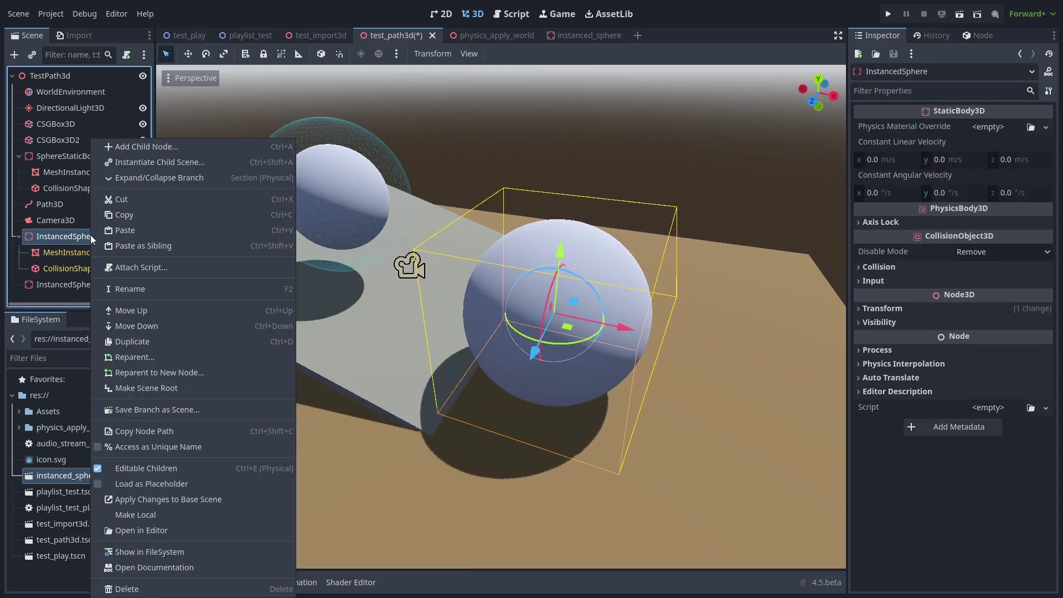
{"action": "left_click", "coordinate": [214, 496]}
{"action": "left_click", "coordinate": [302, 315]}
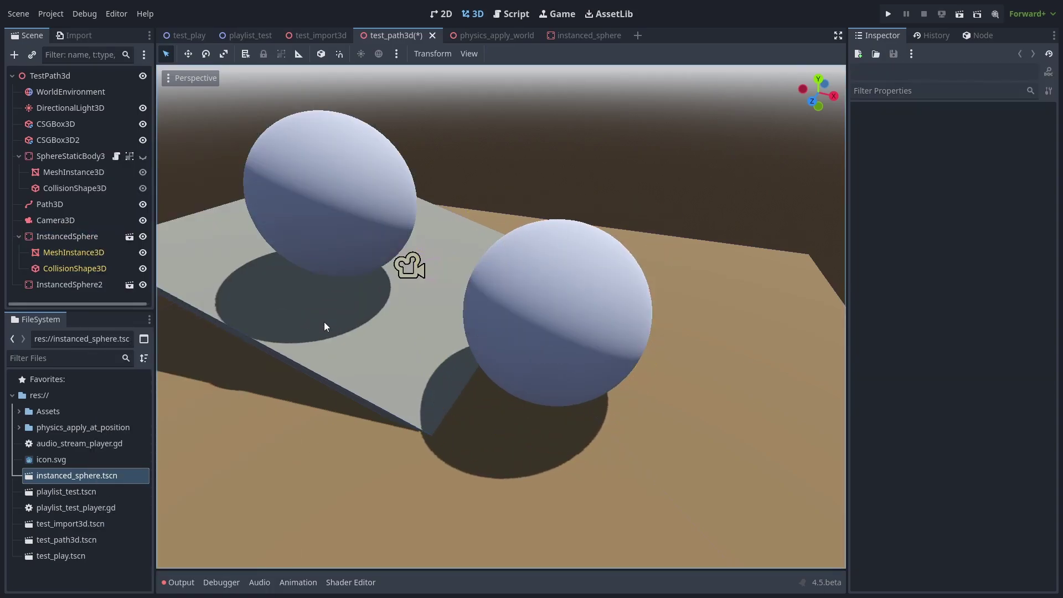